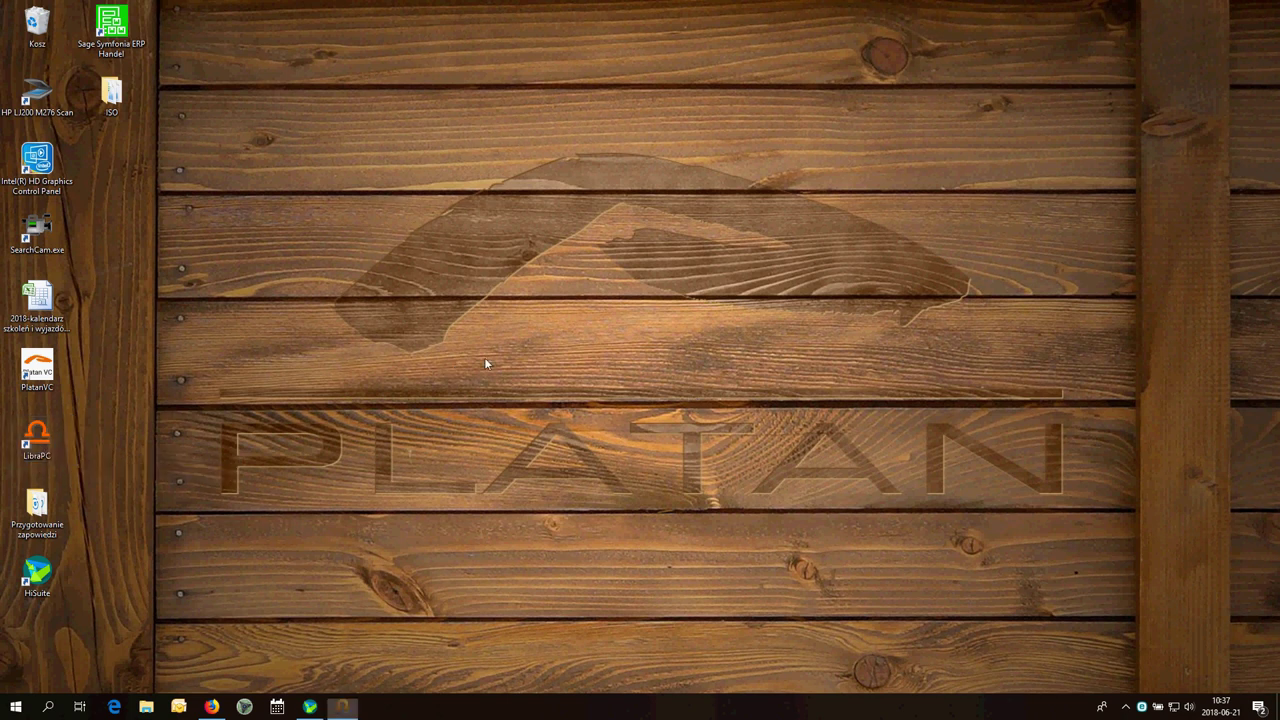
# Centre the LibraPC launcher and start the connection to the Proxima server at 192.168.2.200
pyautogui.moveTo(277, 9); pyautogui.dragTo(606, 58)
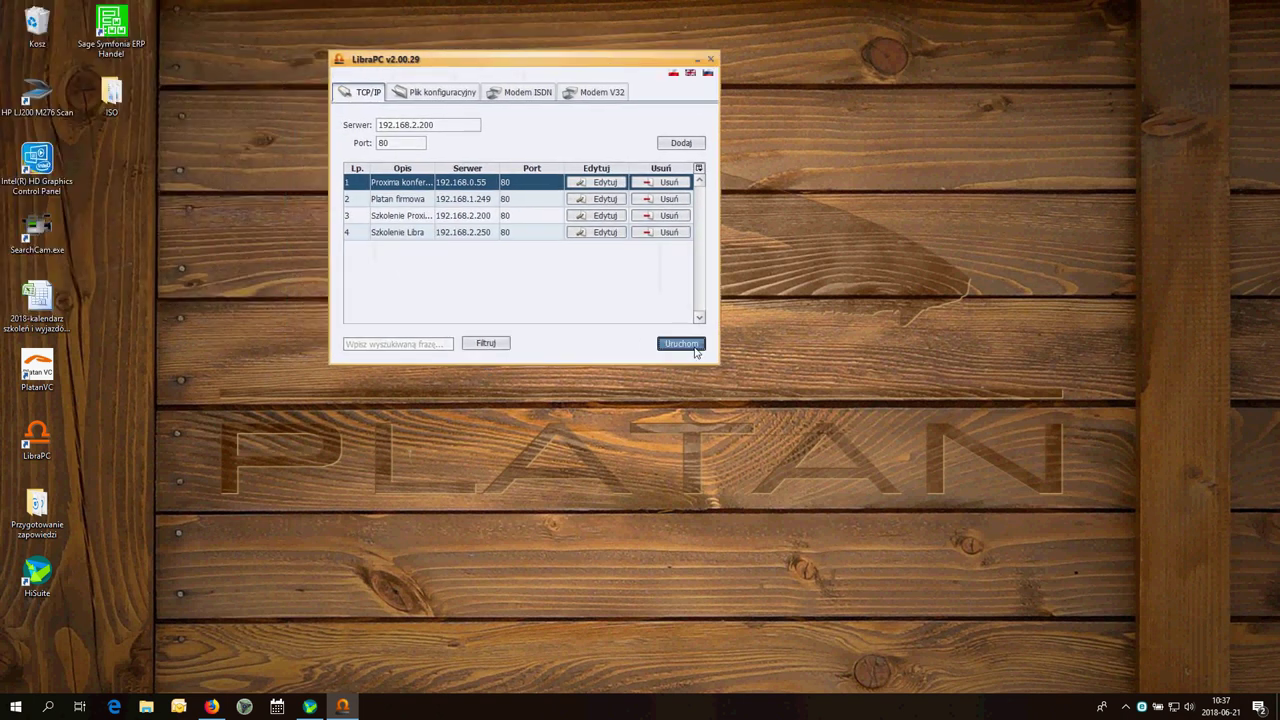
pyautogui.click(694, 345)
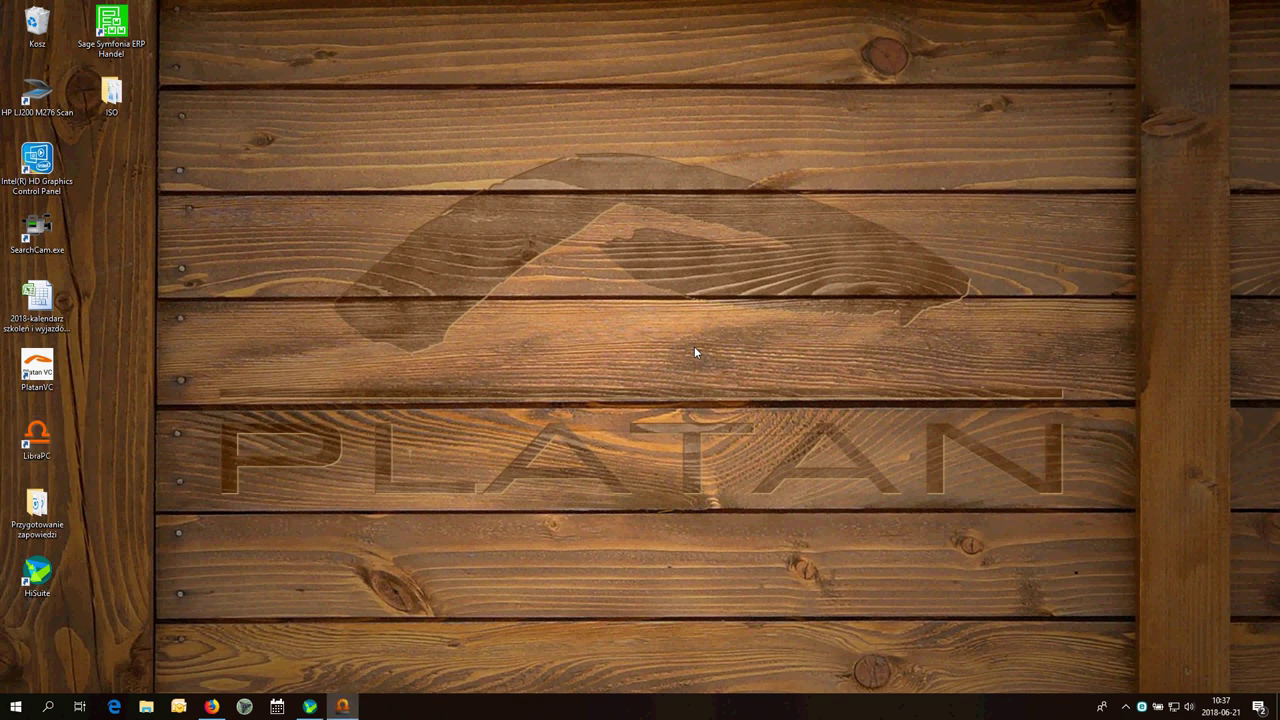
# Log in with the password, dismiss the default-password warning, maximise and expand Administracja
pyautogui.write('*********')
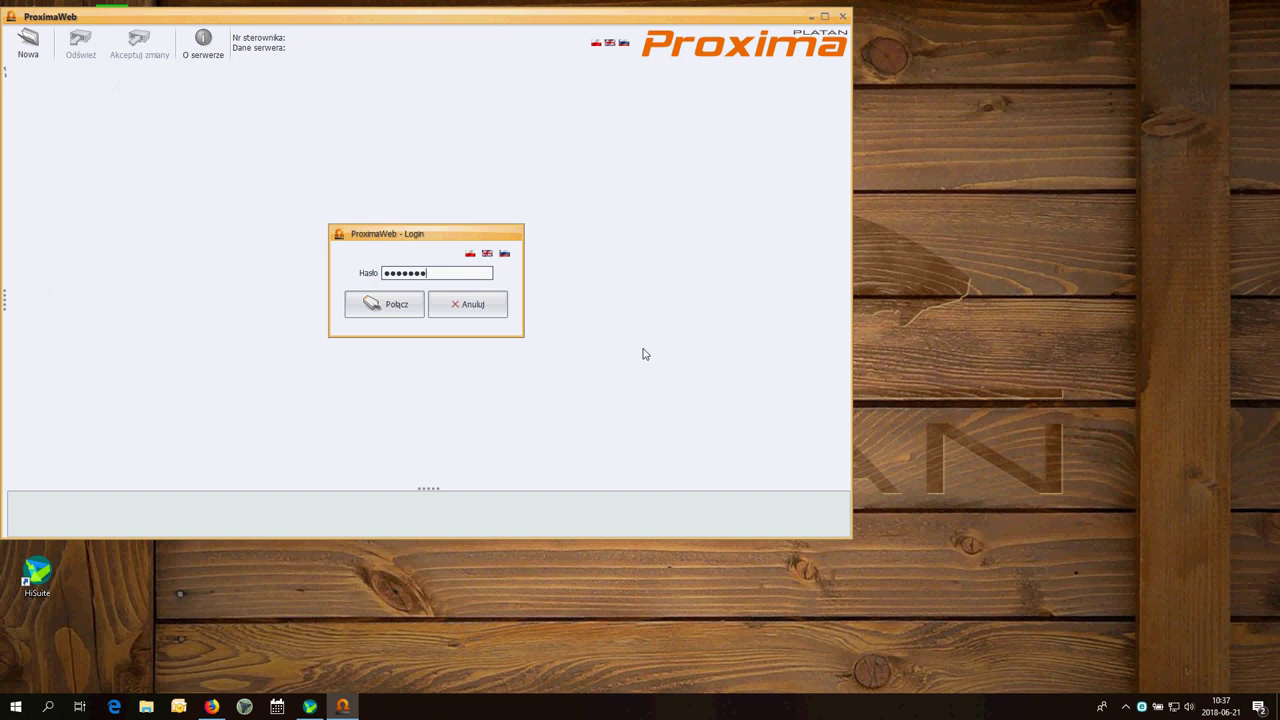
pyautogui.click(406, 314)
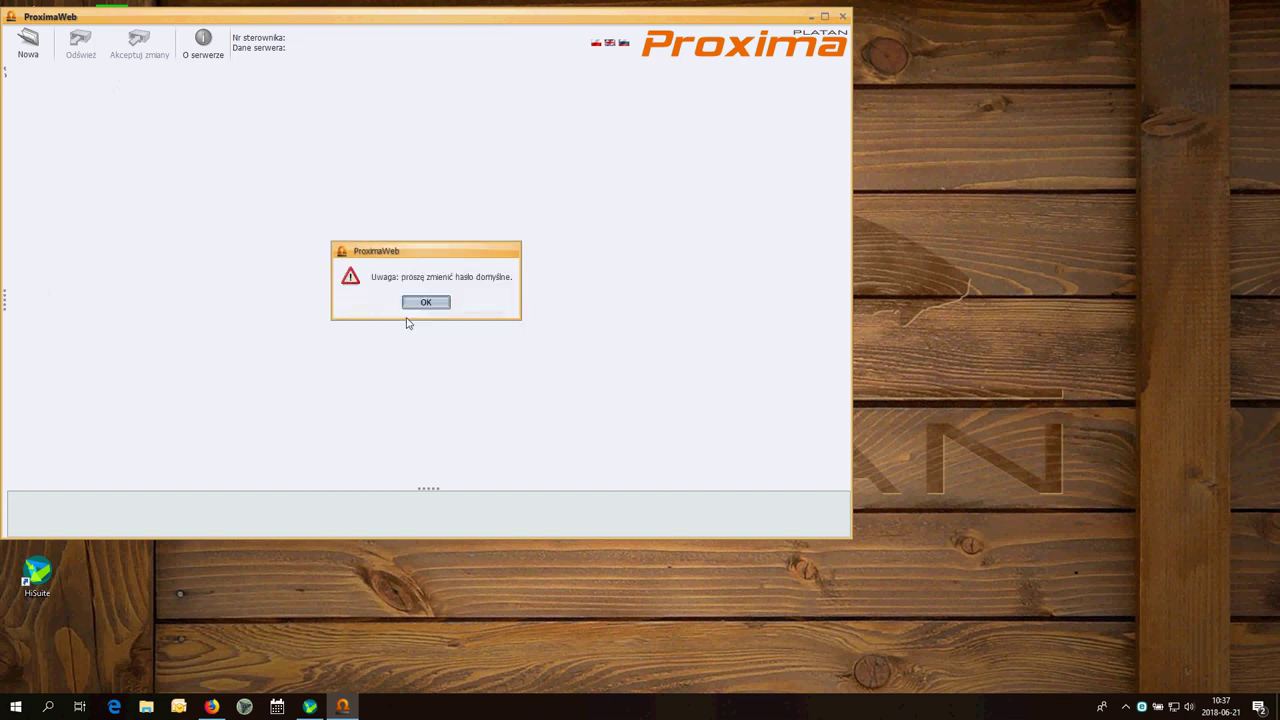
pyautogui.click(441, 307)
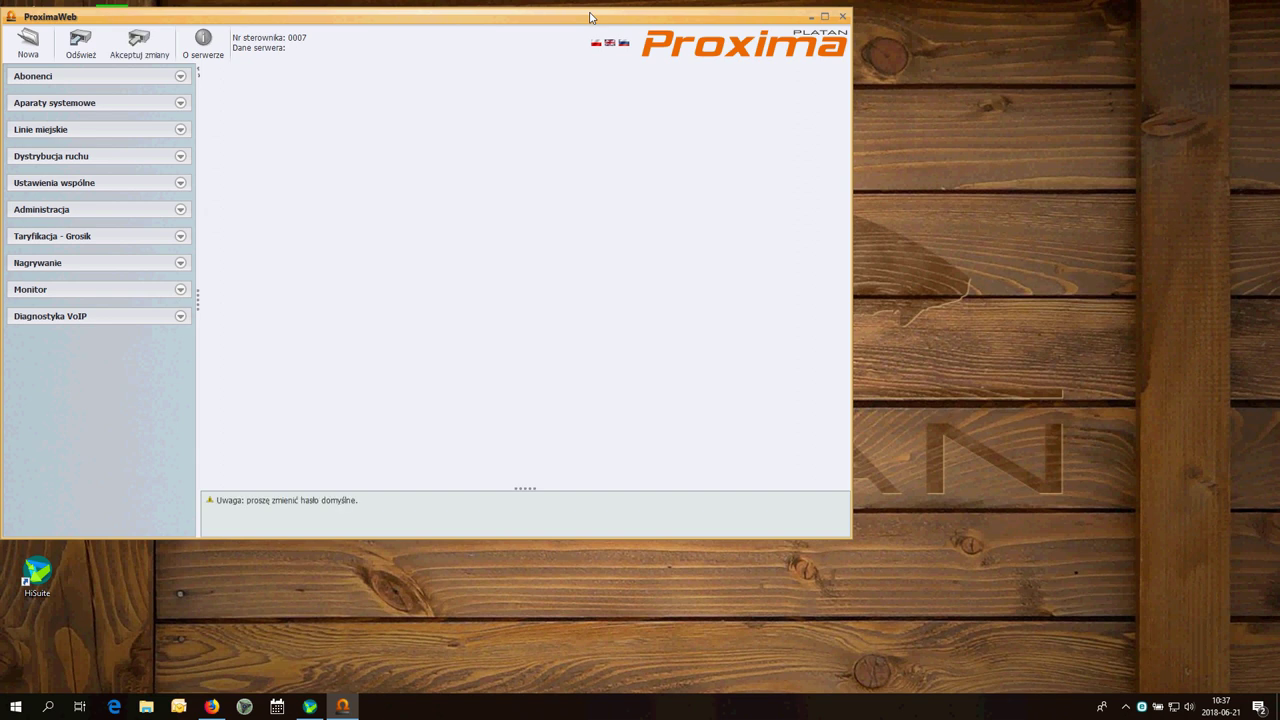
pyautogui.doubleClick(590, 17)
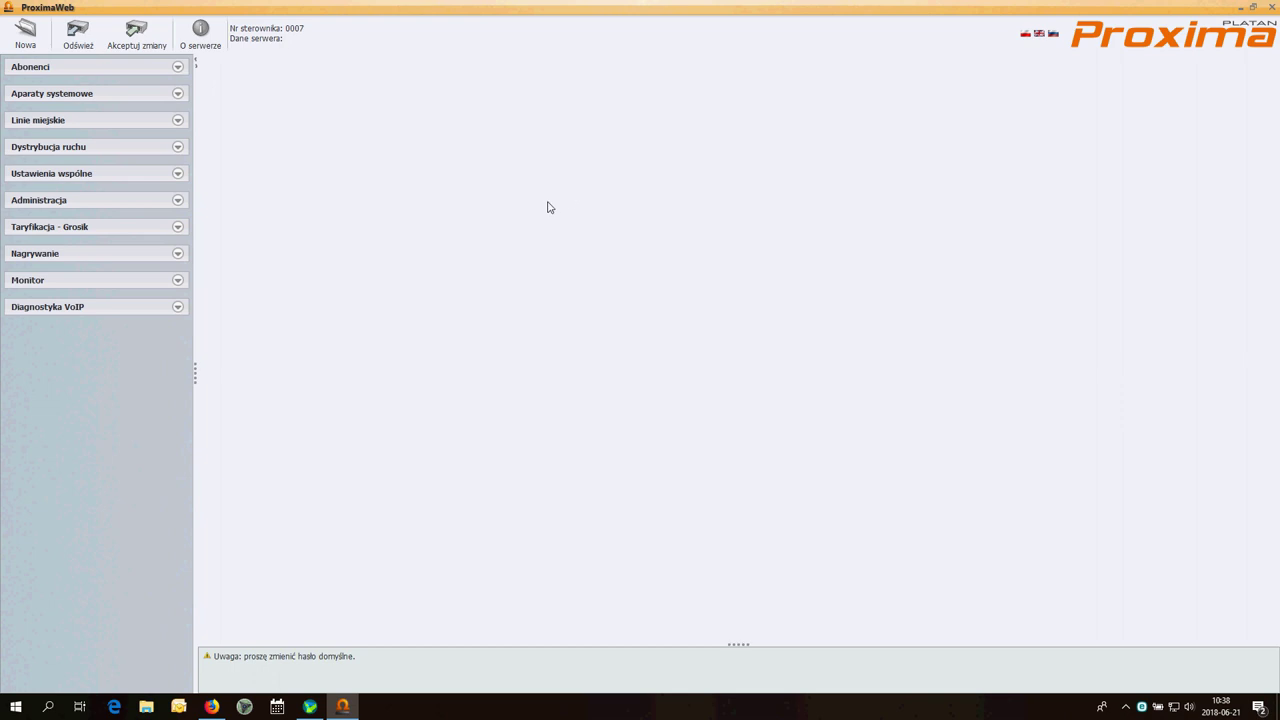
pyautogui.click(150, 203)
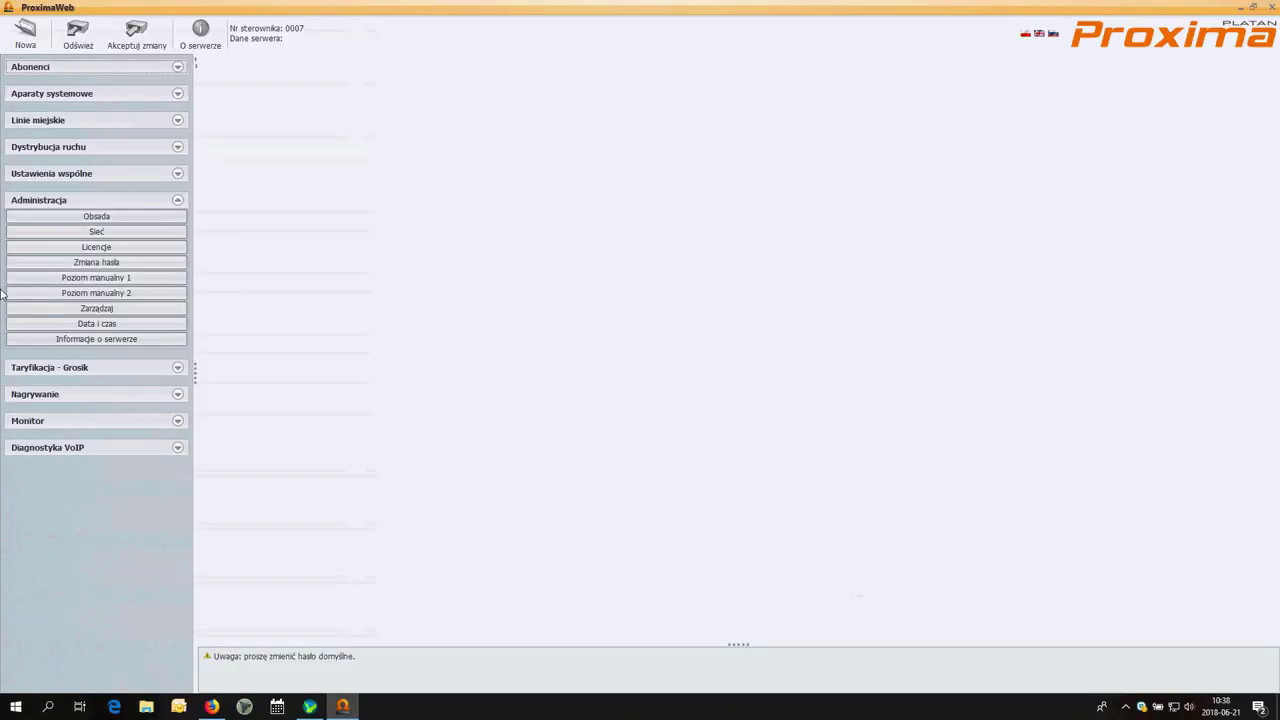
pyautogui.click(108, 249)
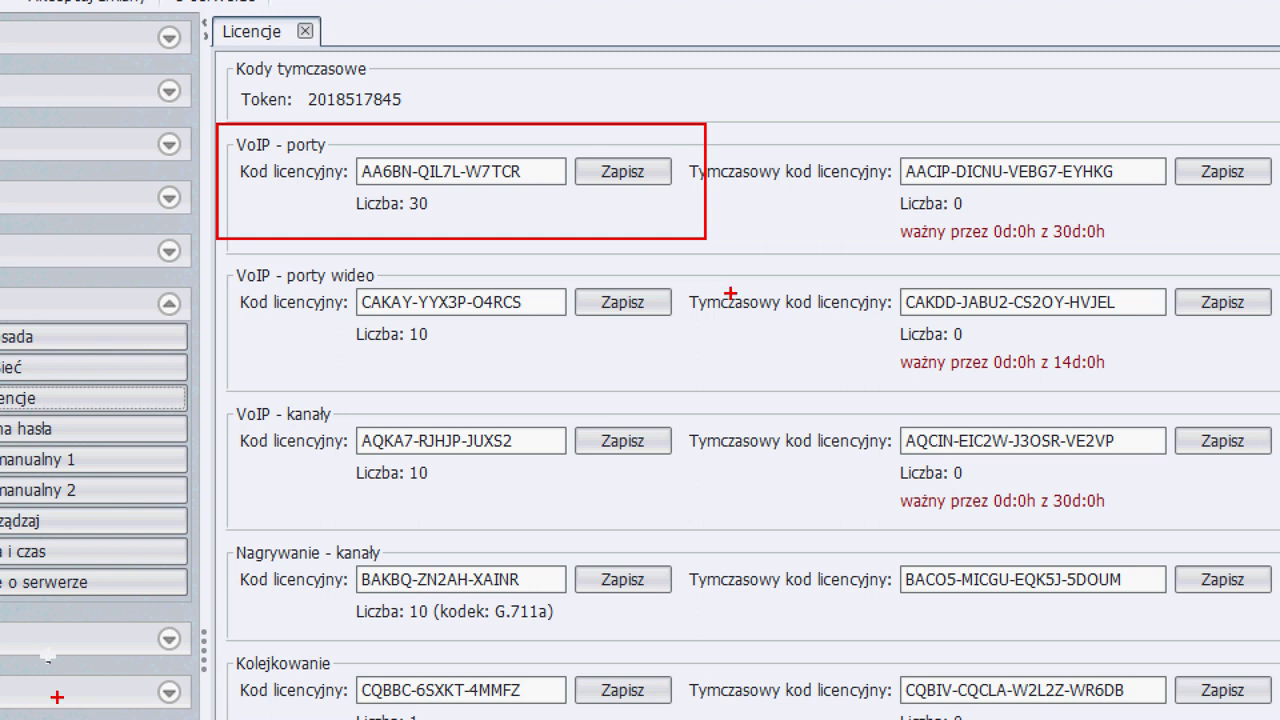
pyautogui.moveTo(212, 380)
pyautogui.mouseDown()
pyautogui.moveTo(230, 407)
pyautogui.moveTo(720, 517)
pyautogui.mouseUp()
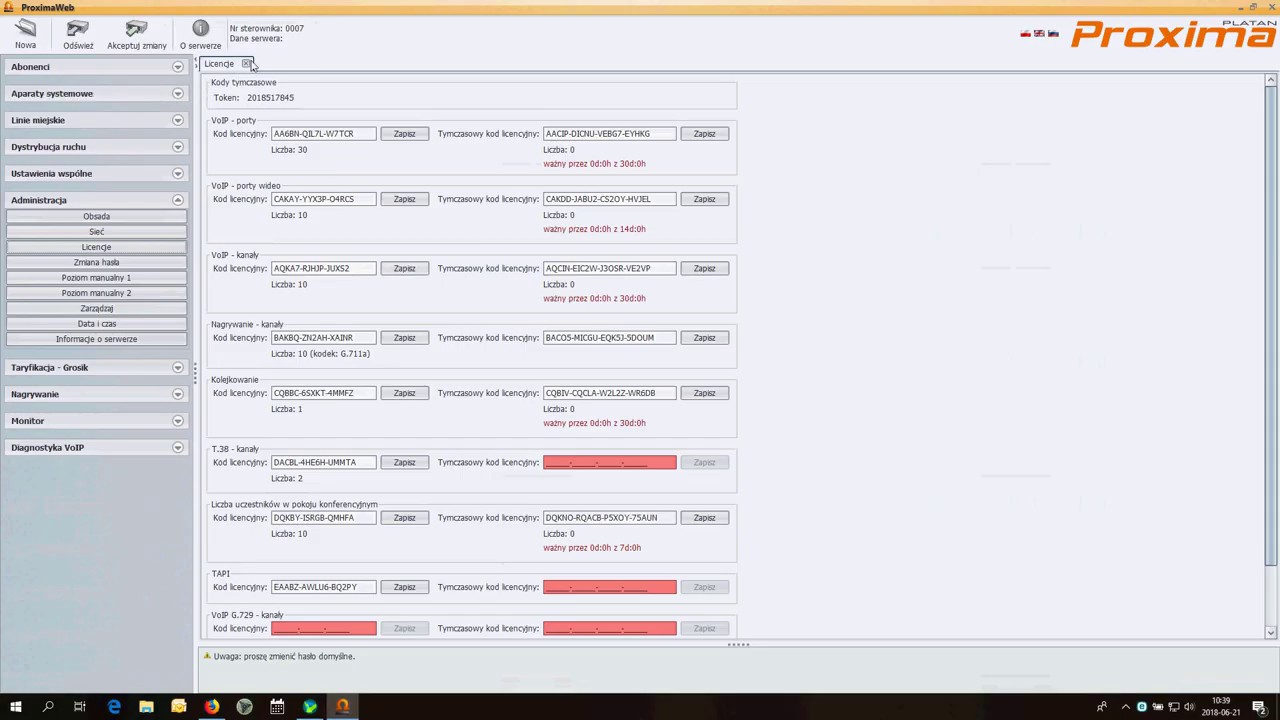
pyautogui.click(246, 64)
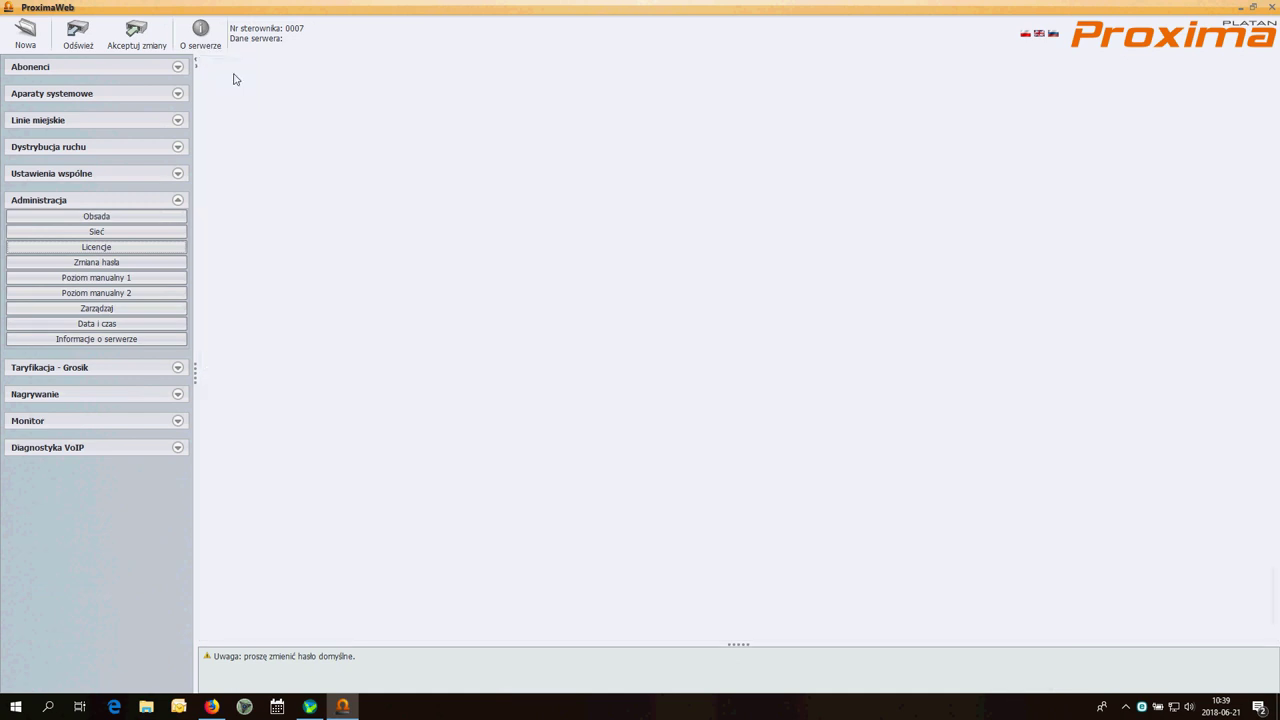
# Collapse Administracja and show Ustawienia VoIP under Ustawienia wspólne, with SIP port 5060
pyautogui.click(146, 204)
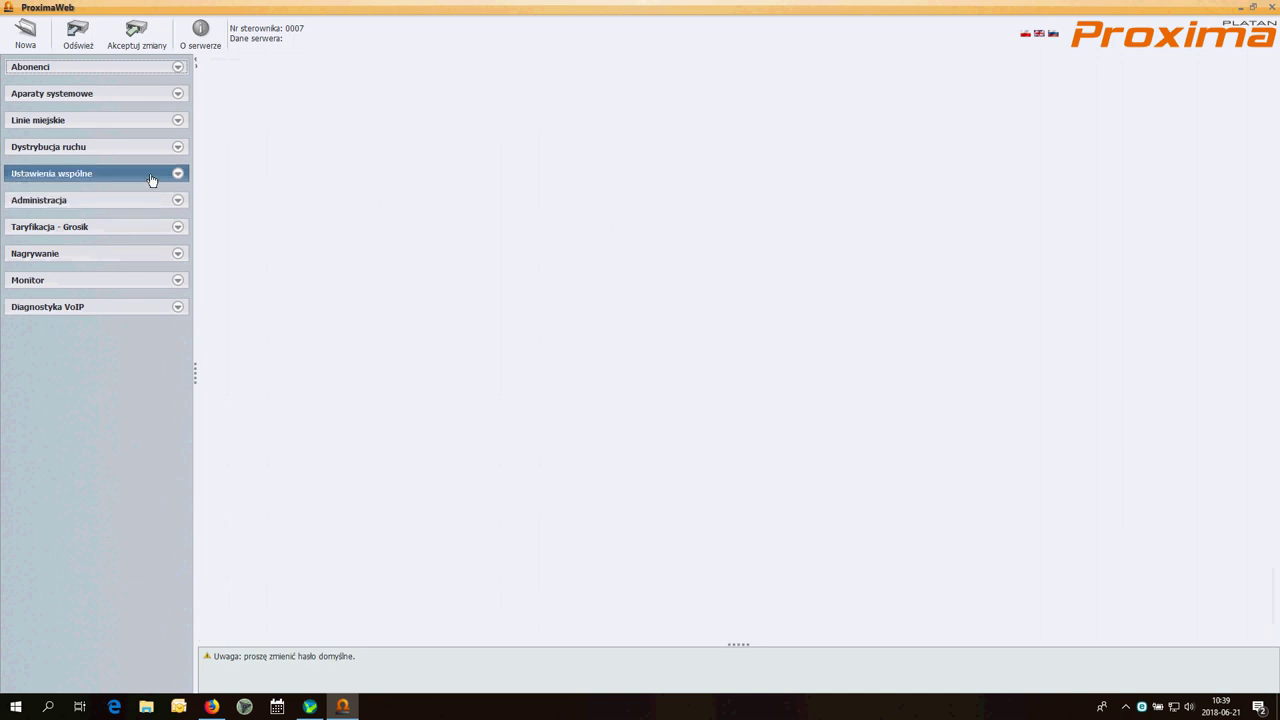
pyautogui.click(152, 177)
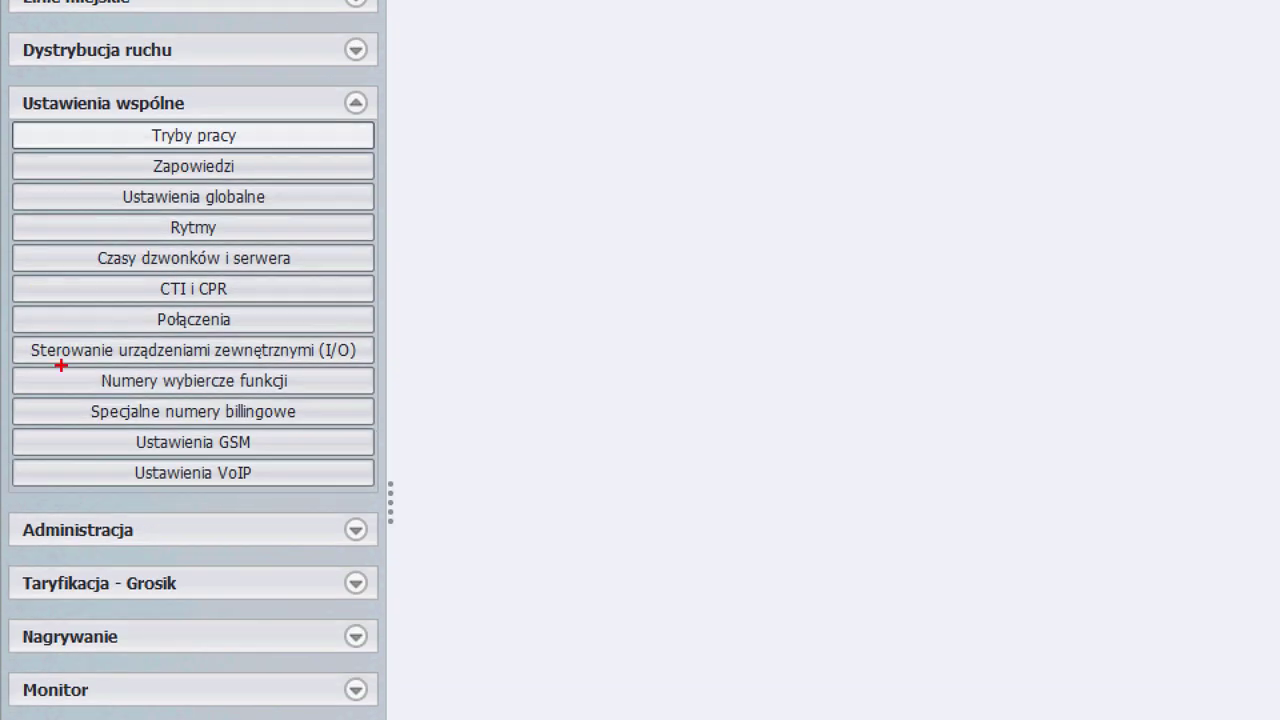
pyautogui.moveTo(291, 475); pyautogui.dragTo(503, 475)
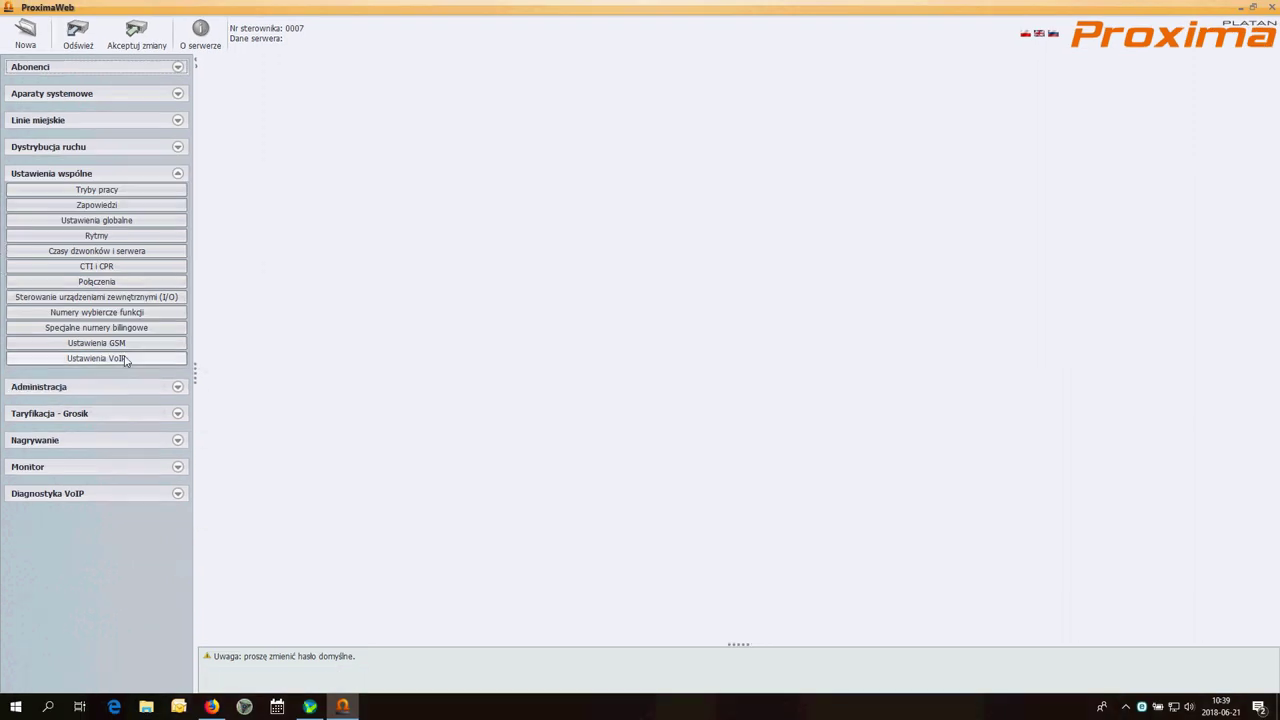
pyautogui.click(96, 358)
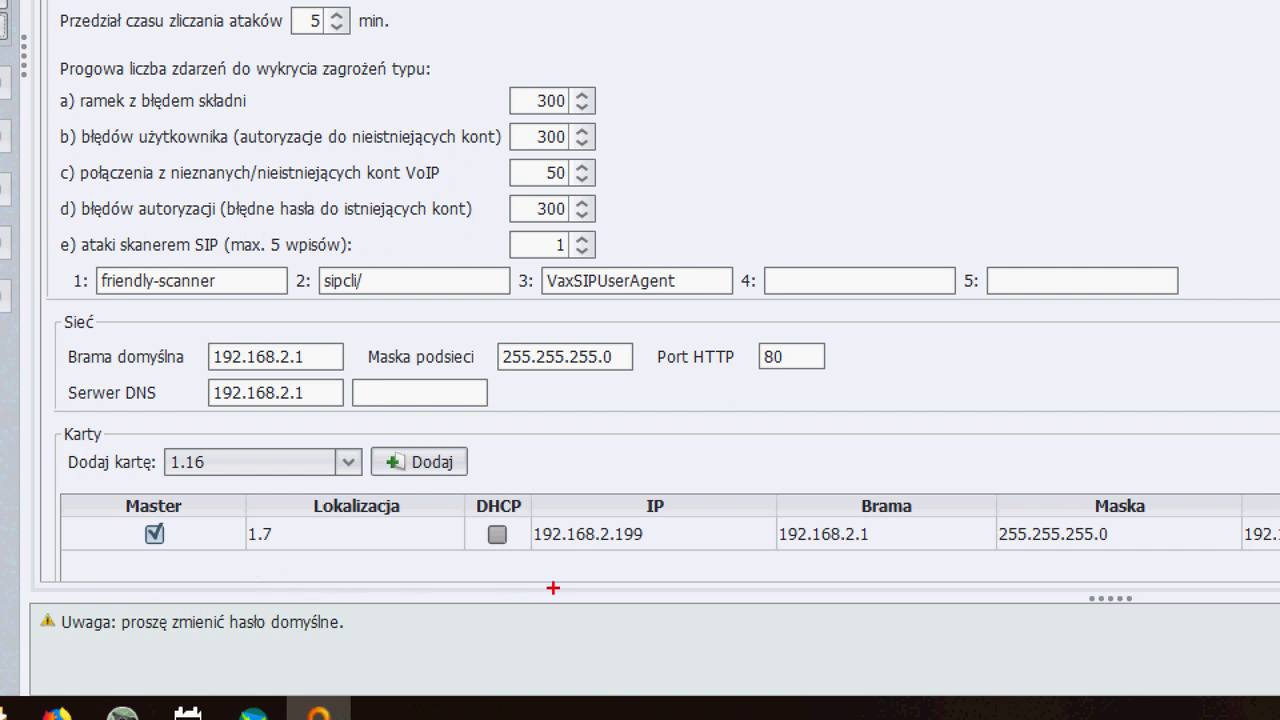
pyautogui.moveTo(506, 481); pyautogui.dragTo(755, 570)
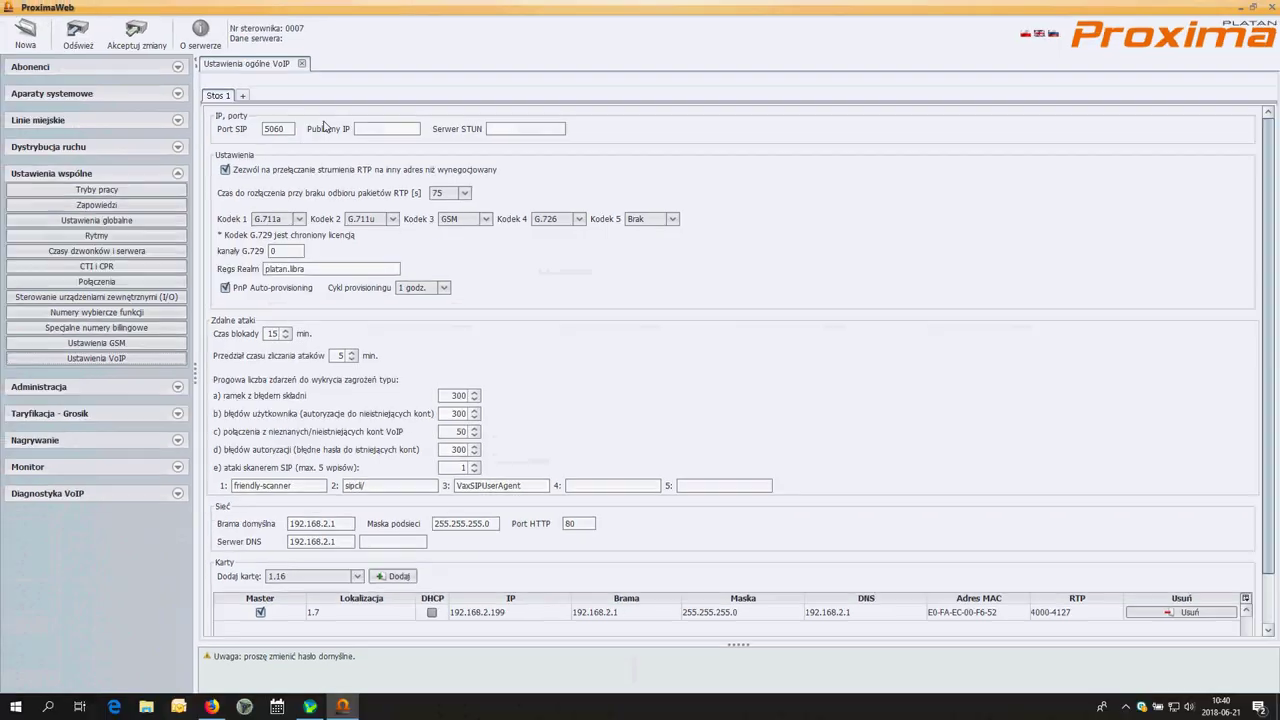
# Replace the Port SIP value 5060 with 6060
pyautogui.moveTo(263, 140); pyautogui.dragTo(169, 148)
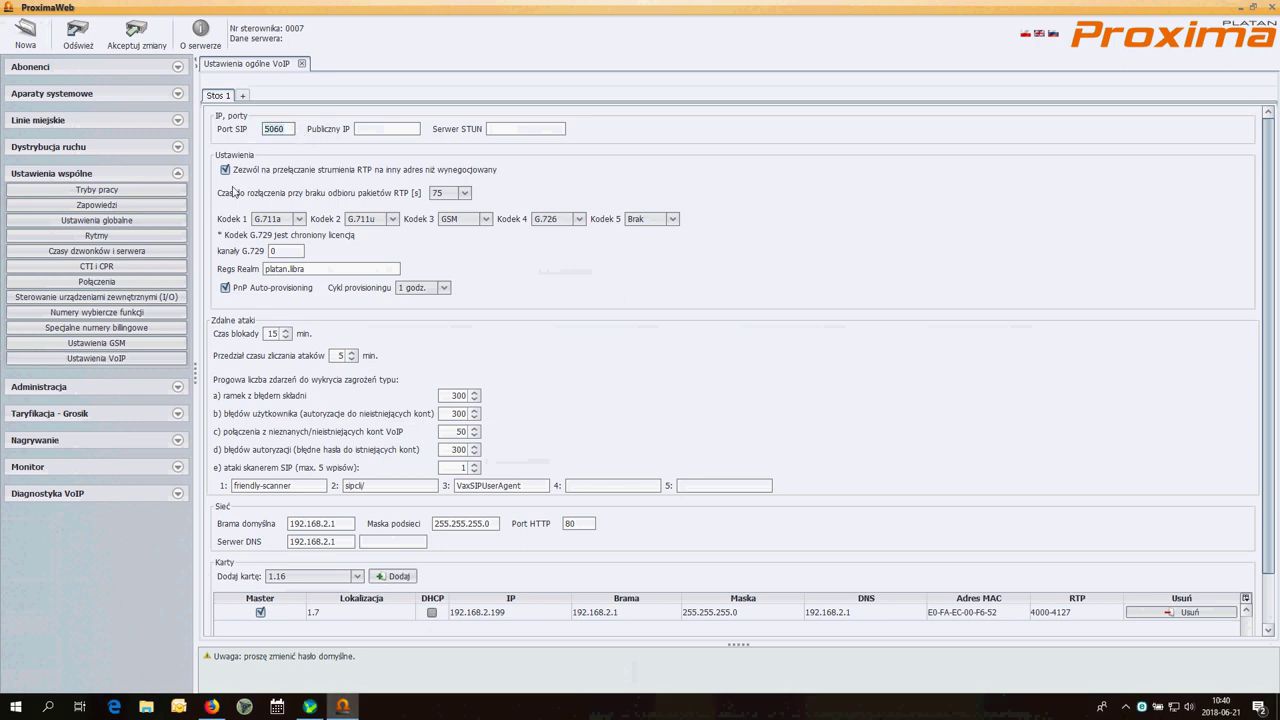
pyautogui.write('60')
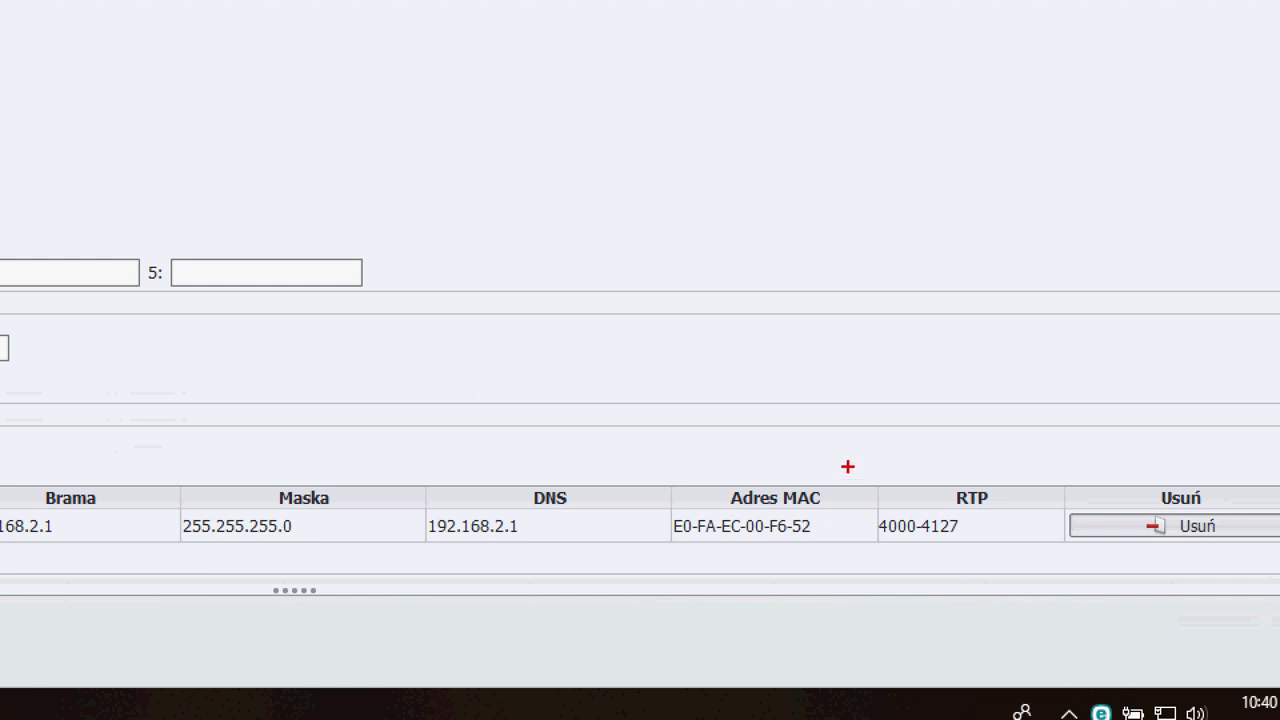
pyautogui.moveTo(848, 466)
pyautogui.mouseDown()
pyautogui.moveTo(880, 526)
pyautogui.moveTo(1058, 552)
pyautogui.mouseUp()
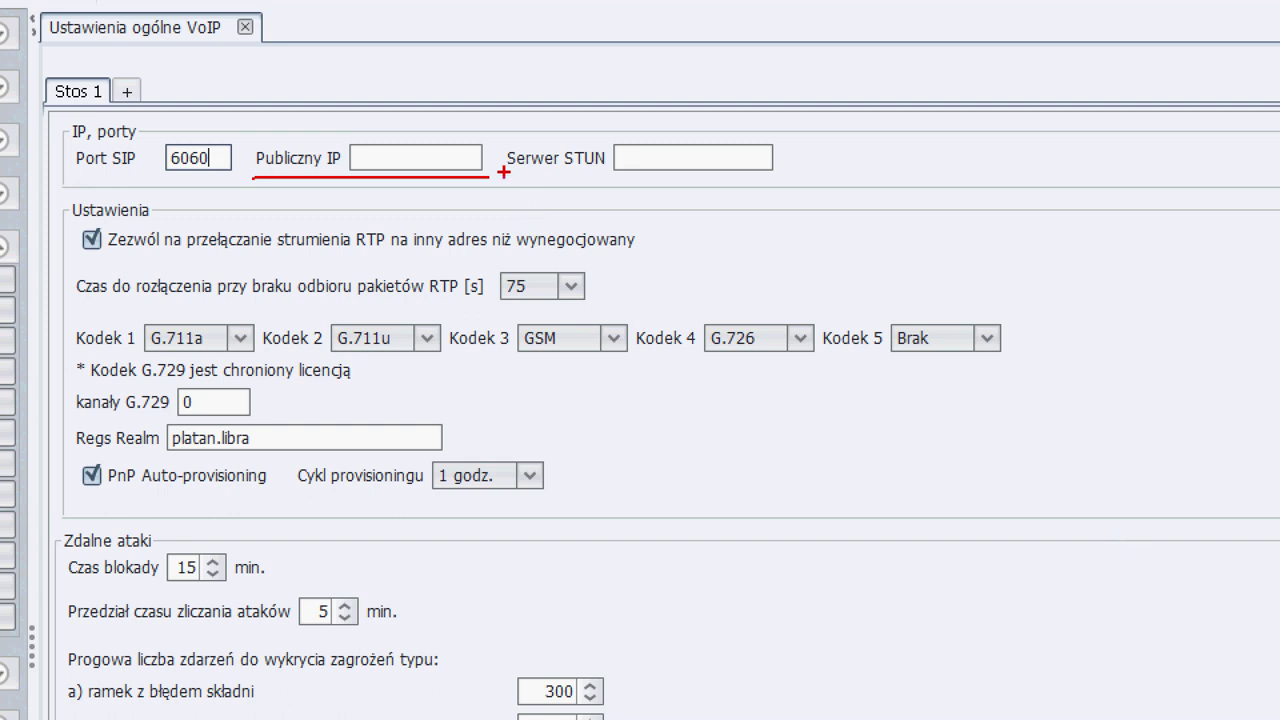
pyautogui.moveTo(511, 180); pyautogui.dragTo(816, 181)
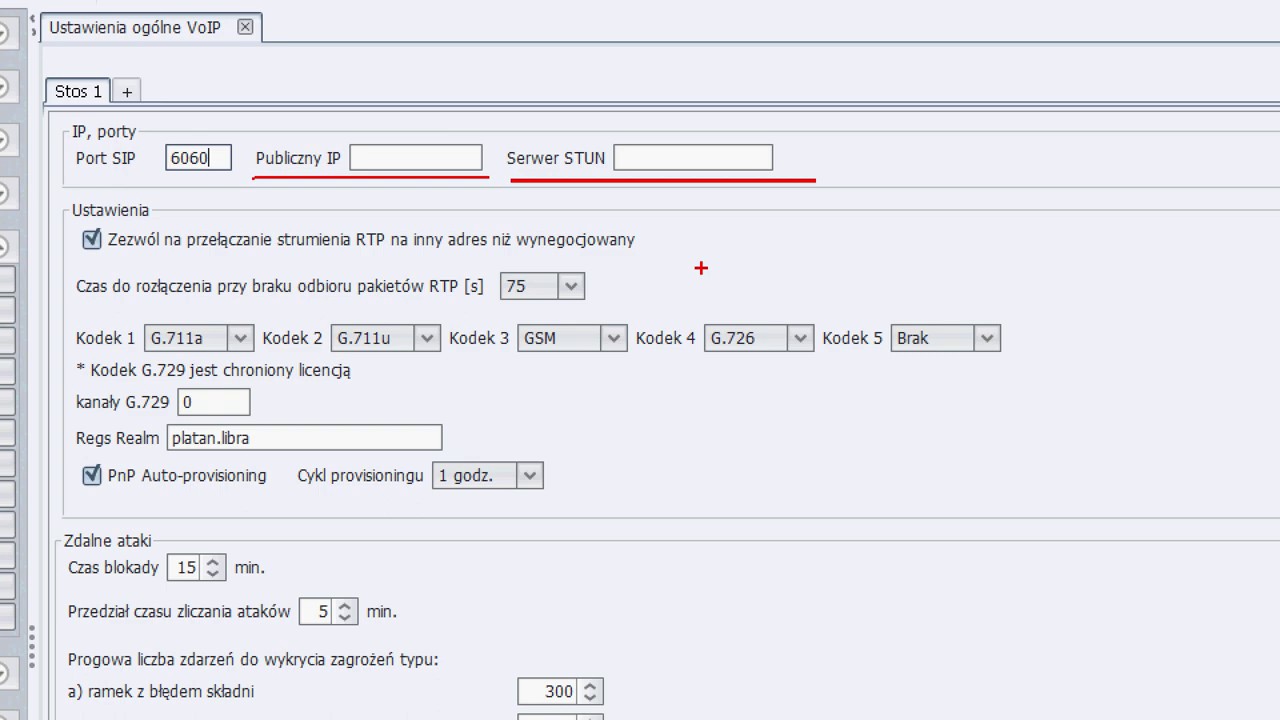
pyautogui.press('Escape')
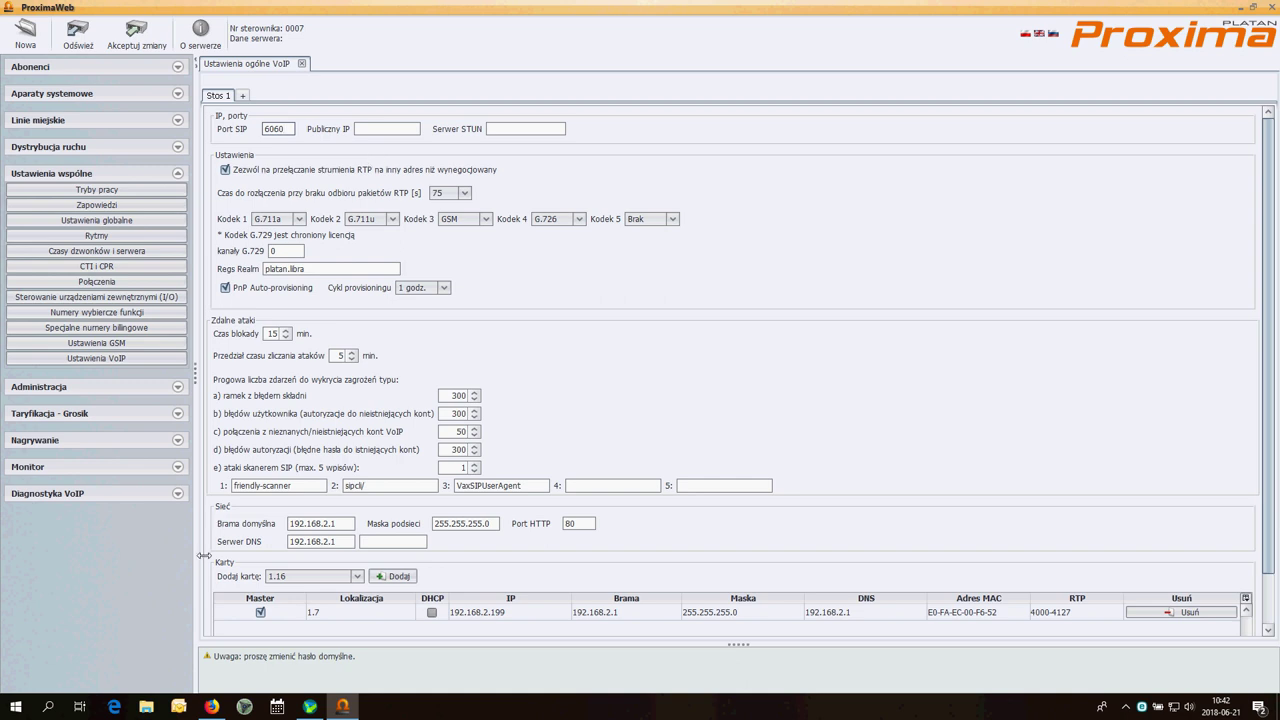
# Run the Publiczny adres IP test in Diagnostyka VoIP's Testy łącza LAN/WAN
pyautogui.click(138, 497)
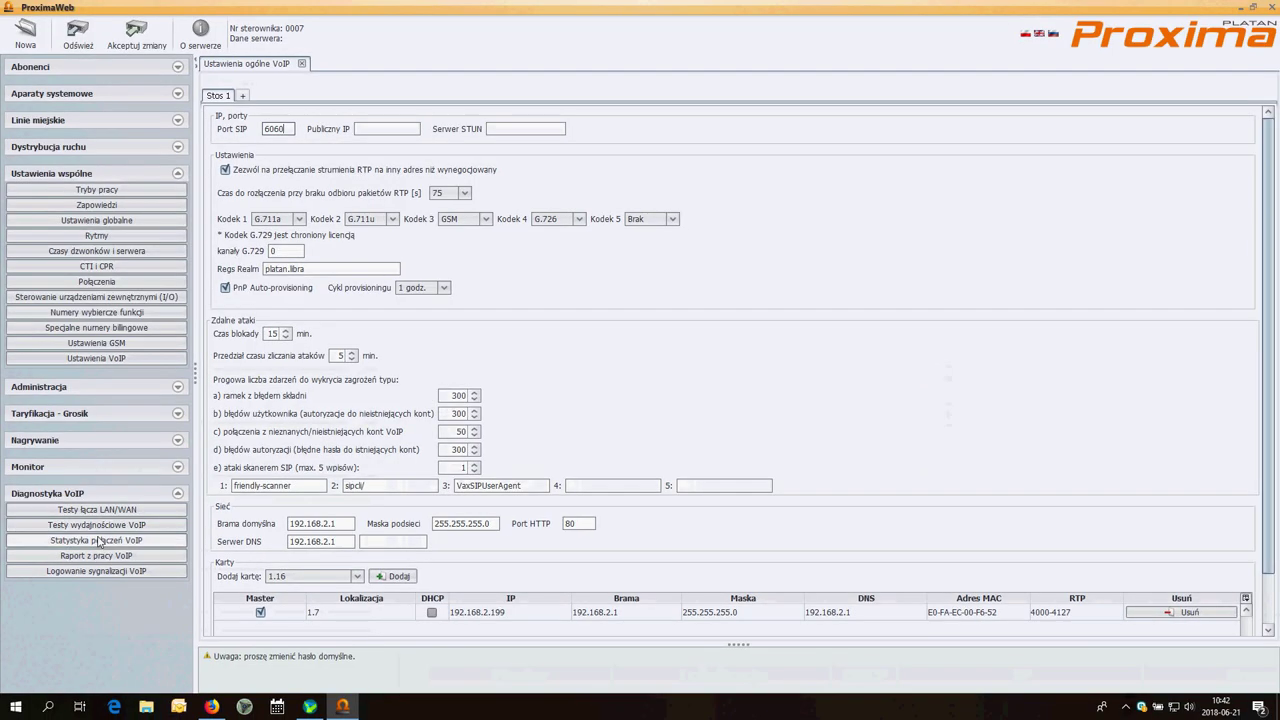
pyautogui.click(129, 514)
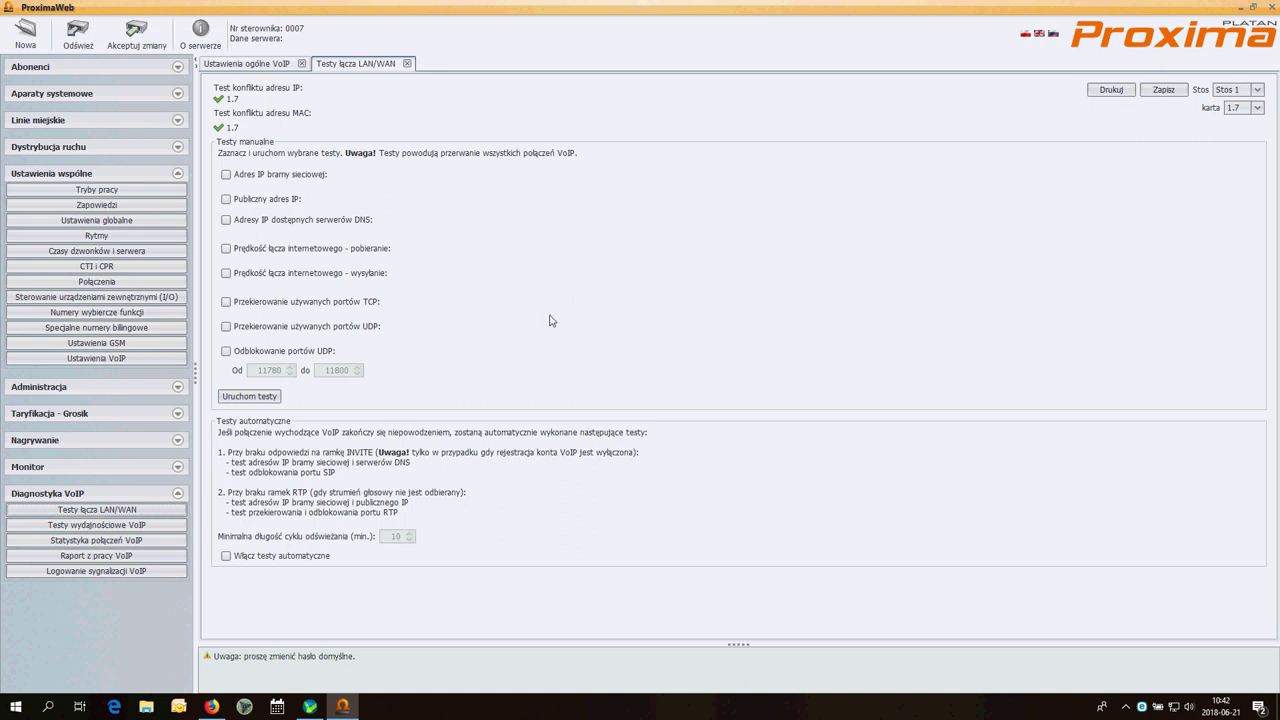
pyautogui.click(226, 200)
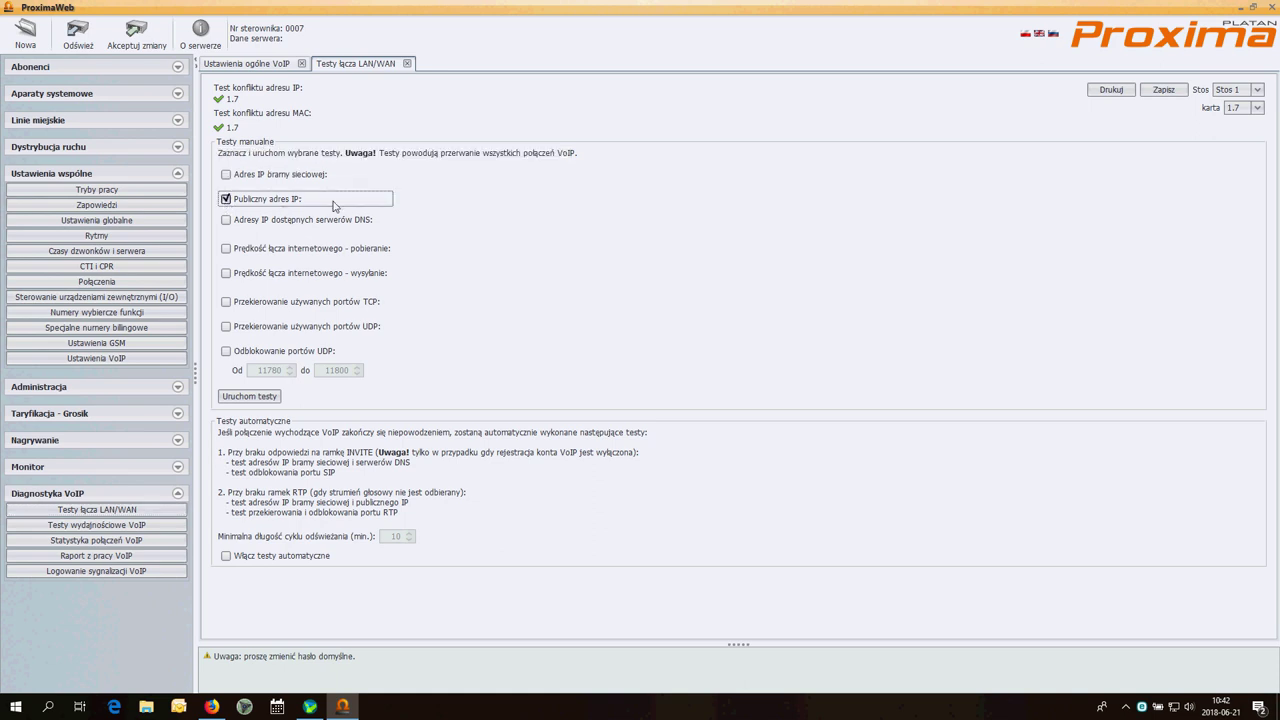
pyautogui.click(262, 399)
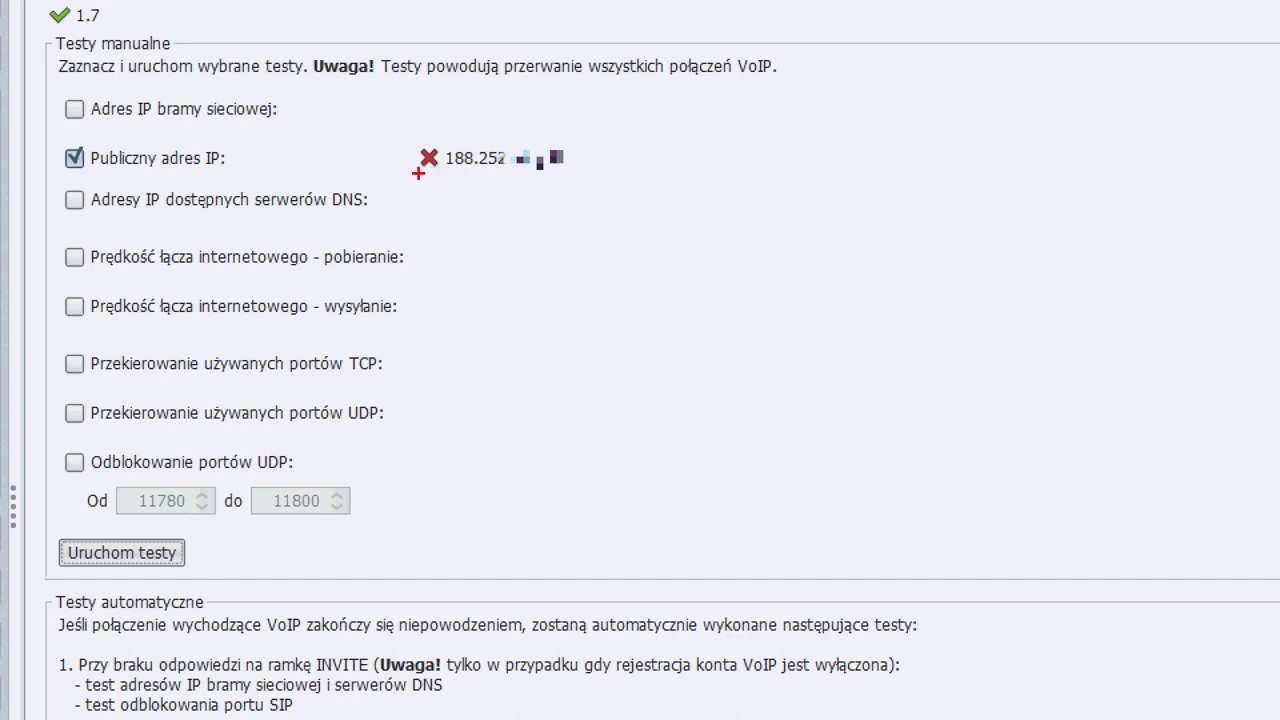
pyautogui.moveTo(428, 178); pyautogui.dragTo(428, 238)
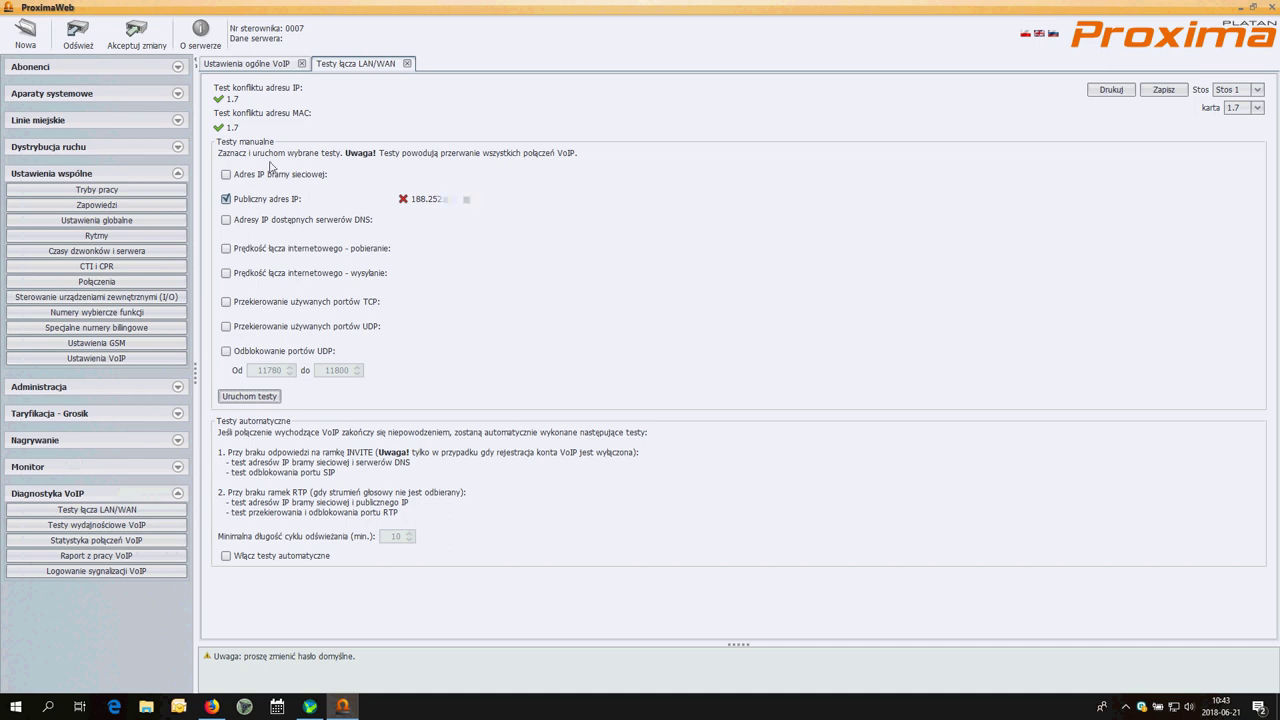
# Put the detected public address into Publiczny IP and expand Abonenci
pyautogui.click(244, 64)
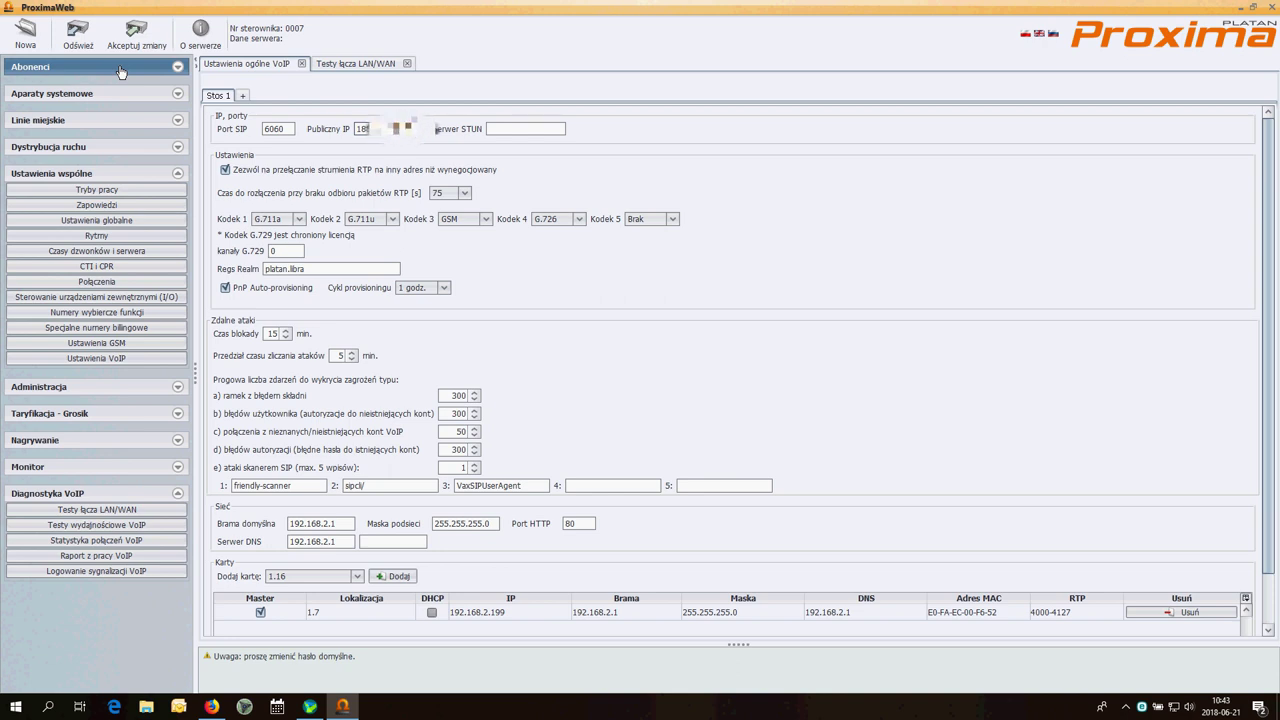
pyautogui.click(119, 69)
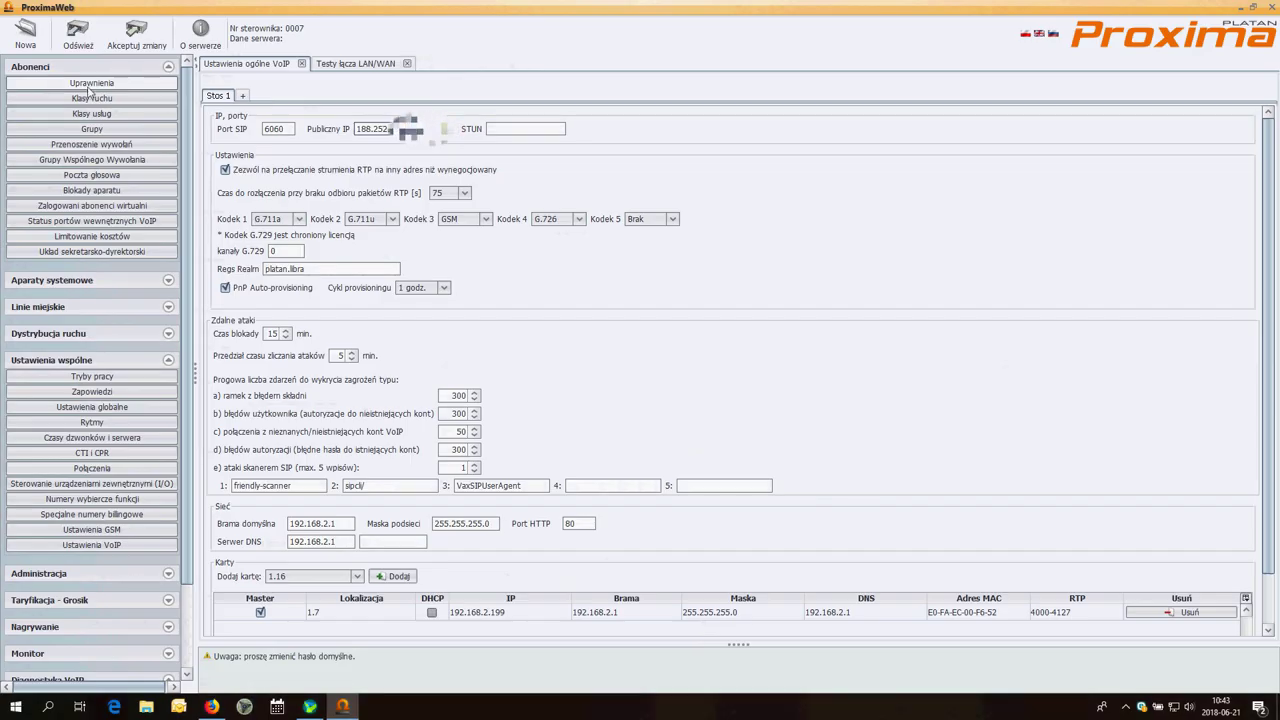
# In Uprawnienia abonentów, give subscriber 200 VoIP login 200 and a password
pyautogui.click(117, 88)
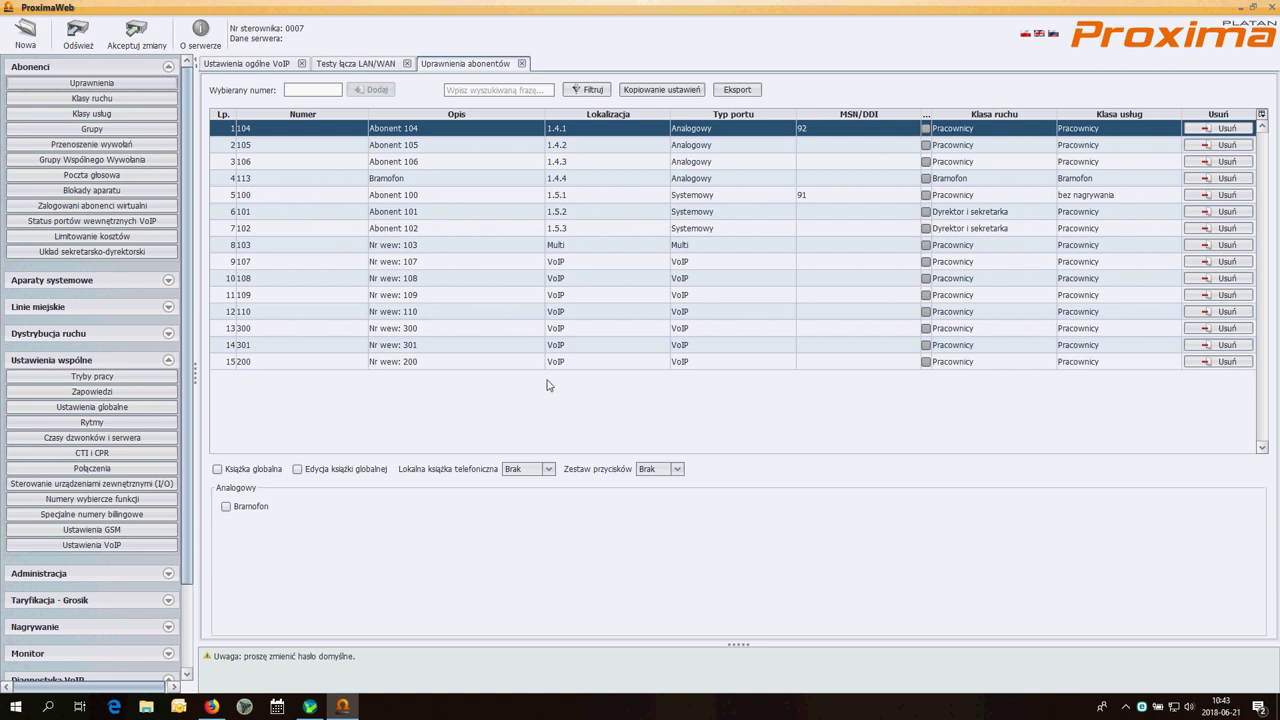
pyautogui.click(468, 362)
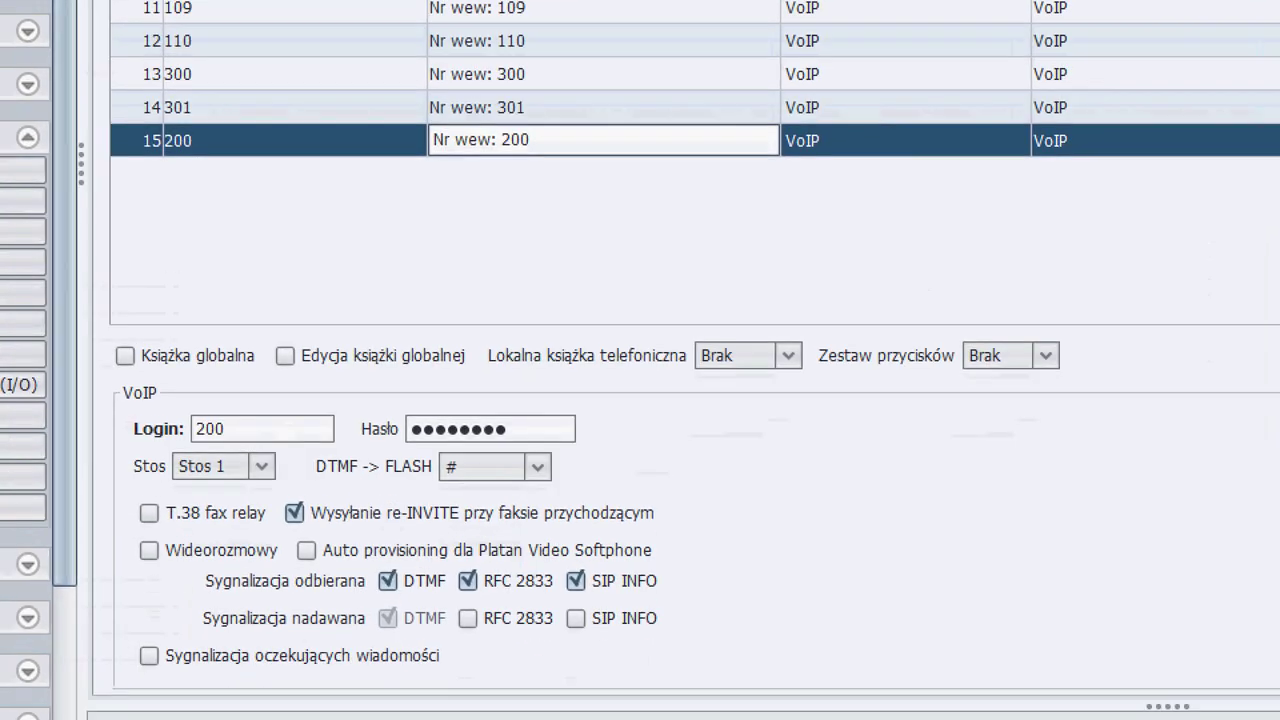
pyautogui.moveTo(100, 362)
pyautogui.mouseDown()
pyautogui.moveTo(118, 418)
pyautogui.moveTo(352, 446)
pyautogui.mouseUp()
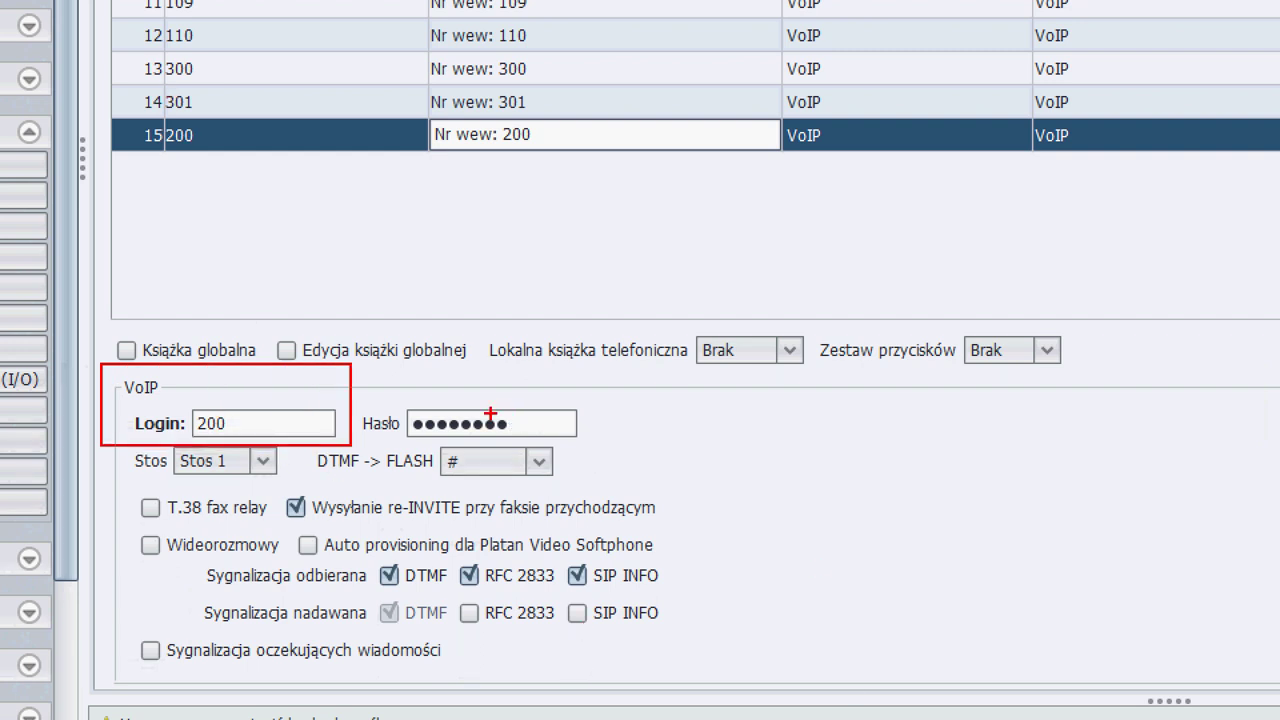
pyautogui.moveTo(537, 429); pyautogui.dragTo(694, 429)
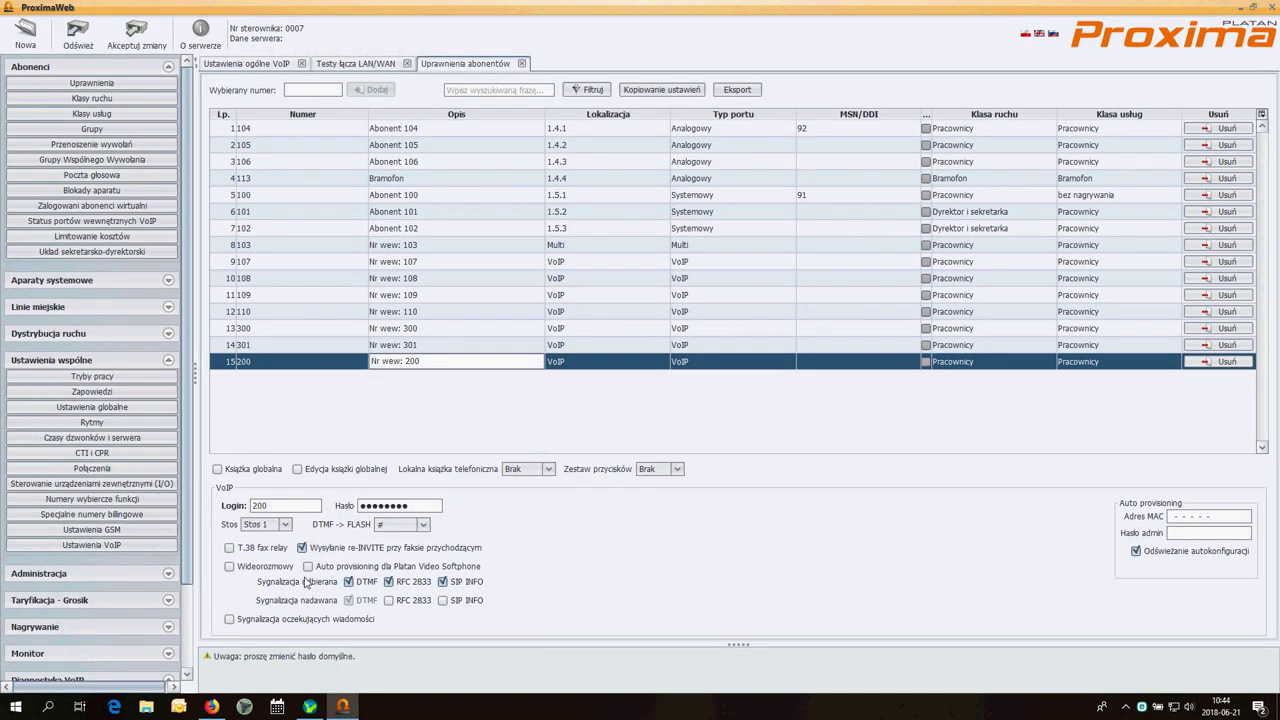
# Upload the configuration with Akceptuj zmiany and minimise ProximaWeb
pyautogui.click(136, 45)
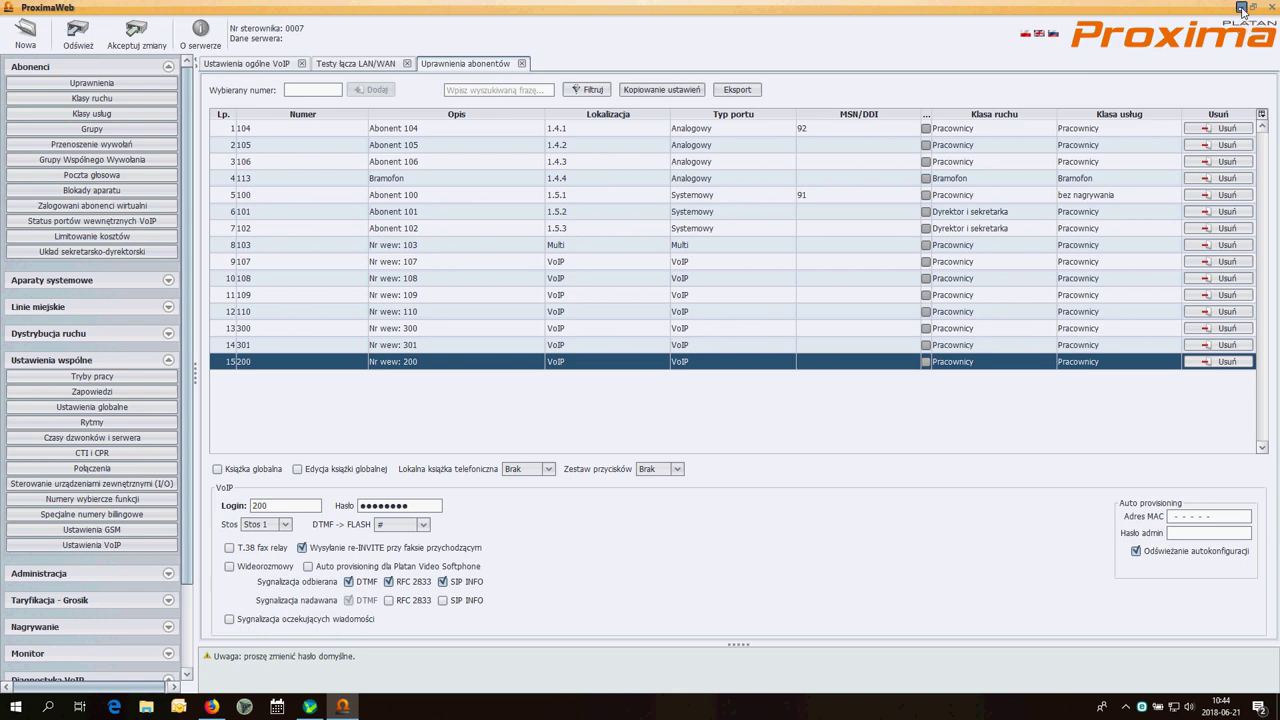
pyautogui.click(1241, 9)
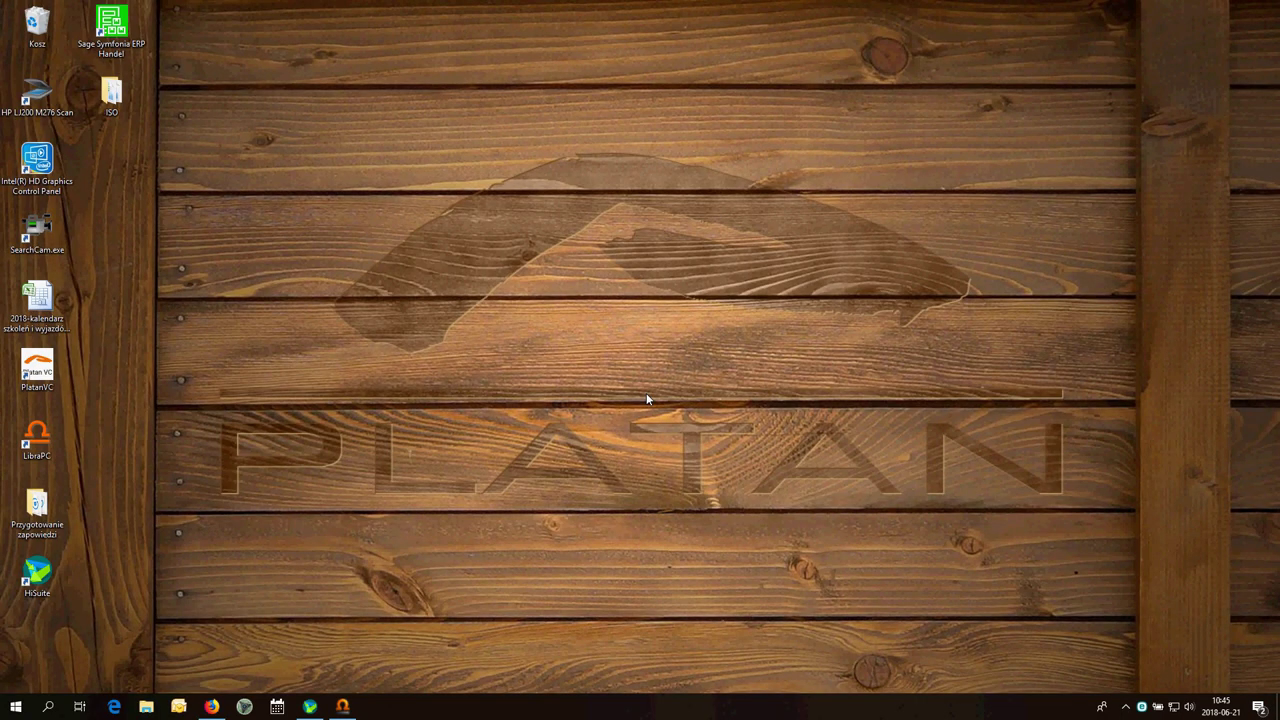
# Bring Firefox forward and reload the router page at 192.168.2.1
pyautogui.click(212, 707)
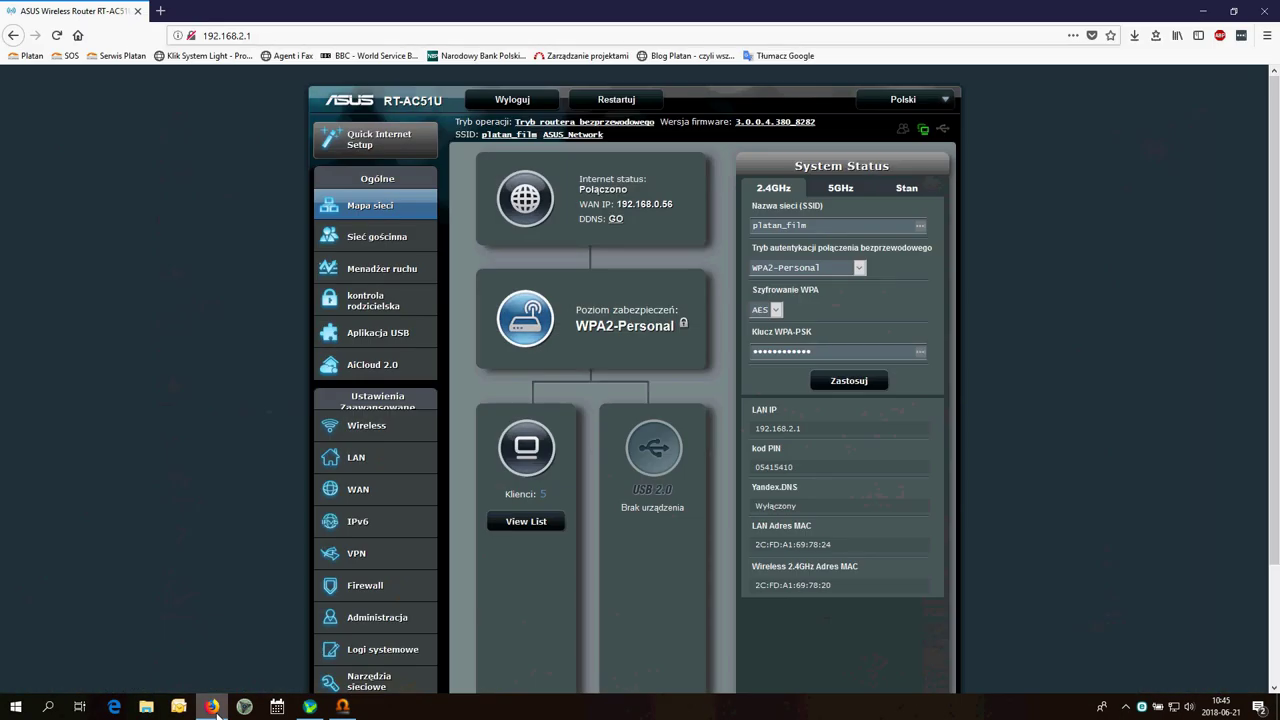
pyautogui.click(296, 36)
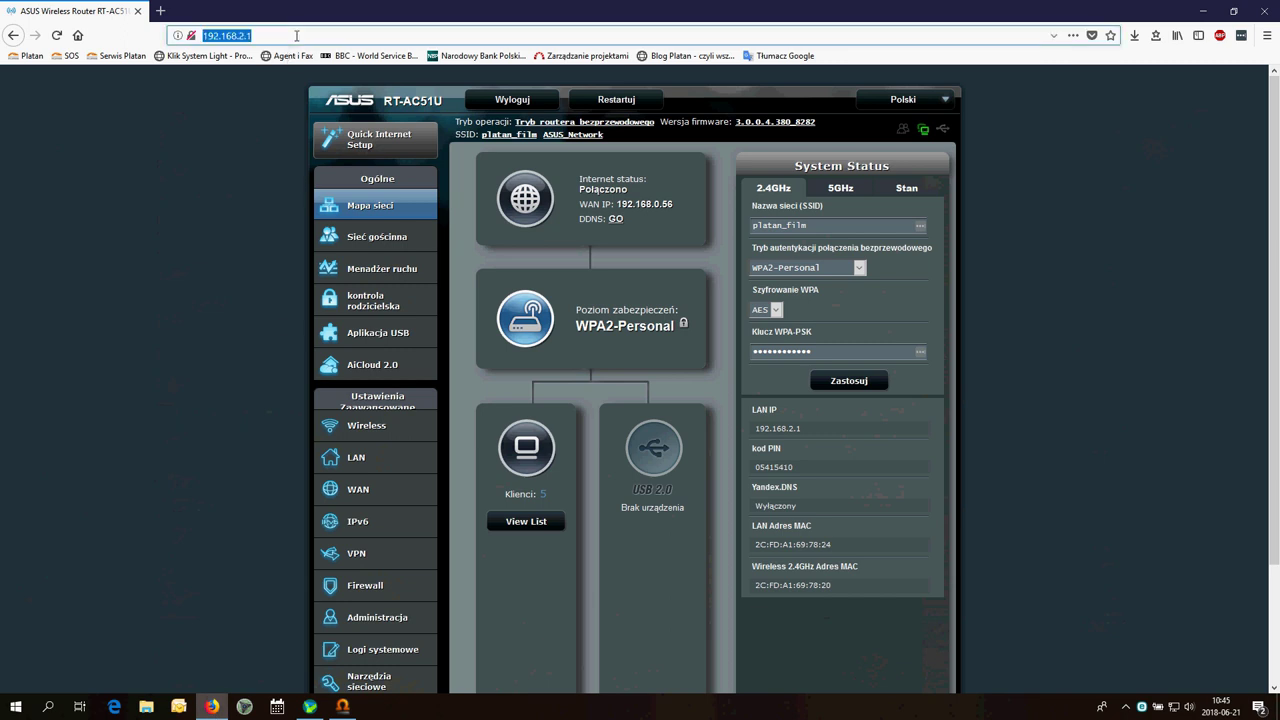
pyautogui.press('Return')
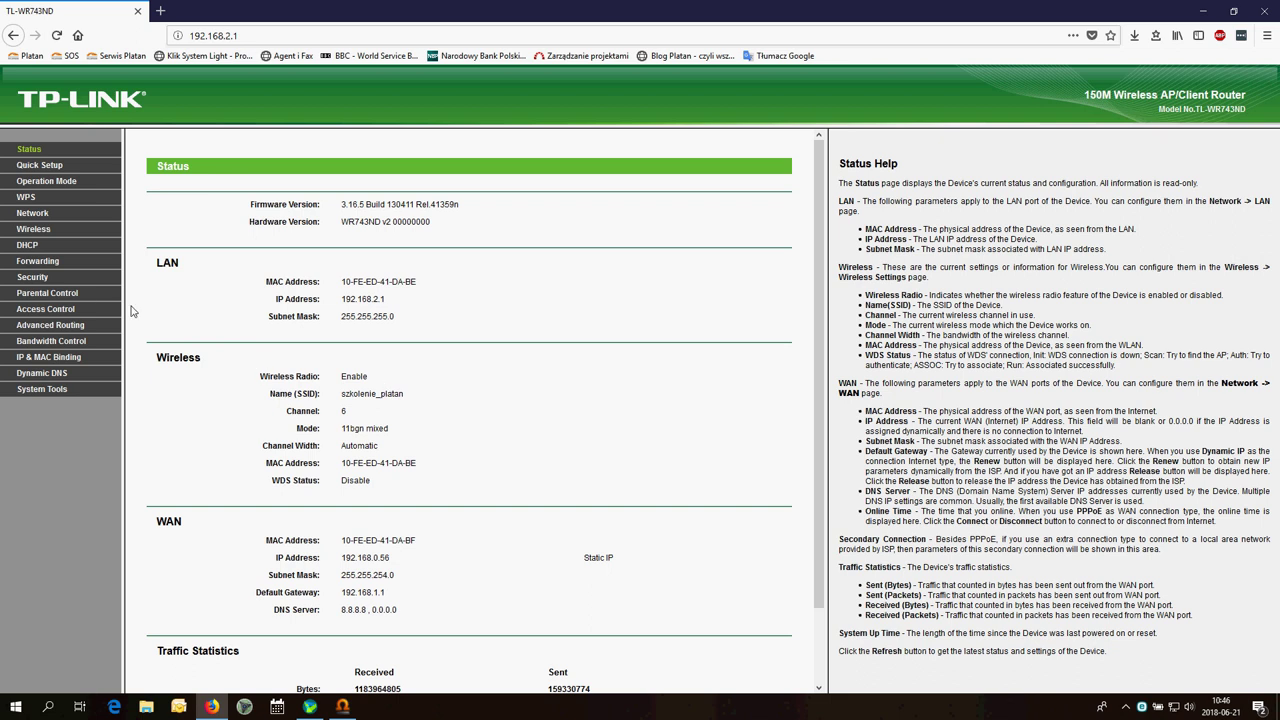
# Start a new Virtual Servers entry with service port and internal port 6060
pyautogui.click(40, 261)
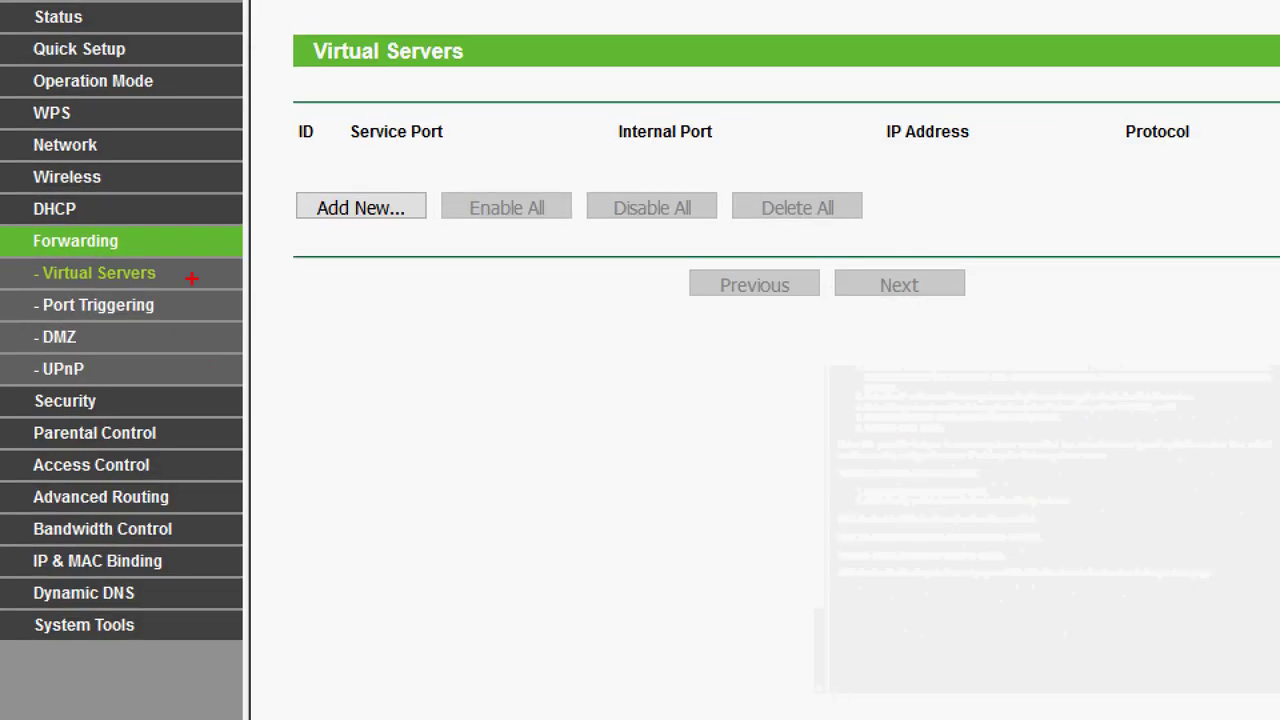
pyautogui.moveTo(180, 268)
pyautogui.mouseDown()
pyautogui.moveTo(380, 288)
pyautogui.moveTo(389, 268)
pyautogui.mouseUp()
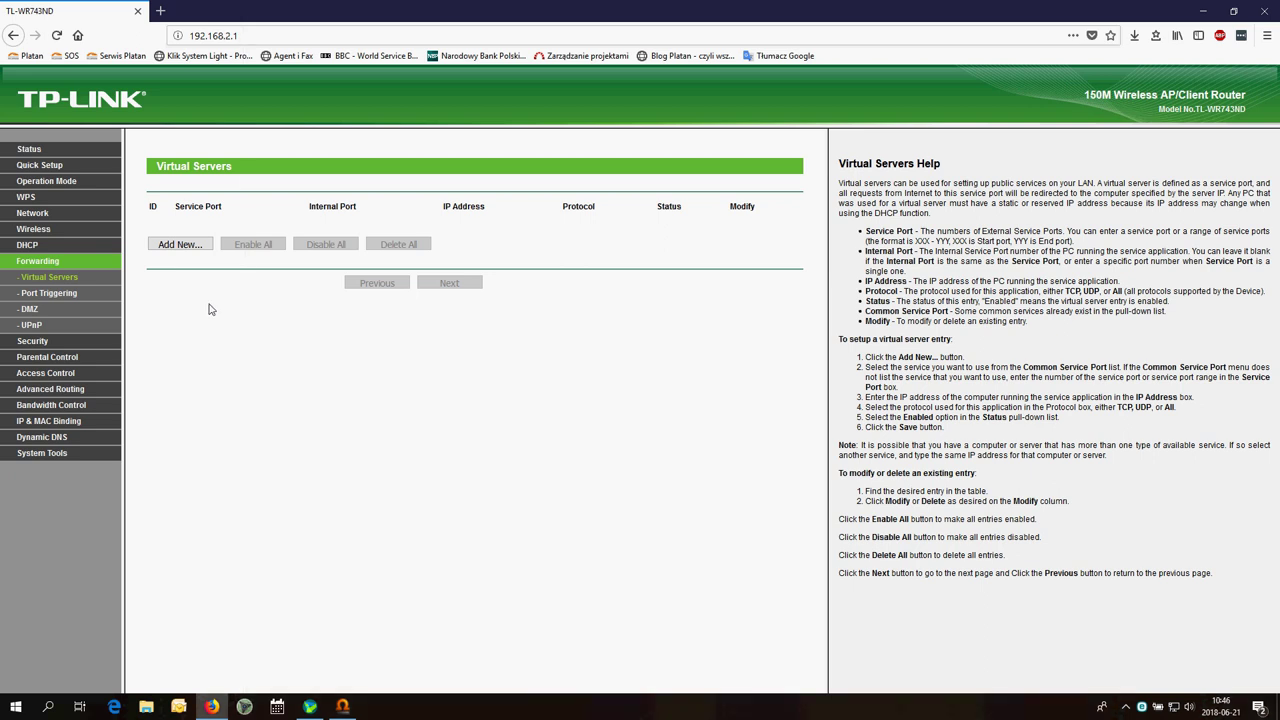
pyautogui.click(182, 245)
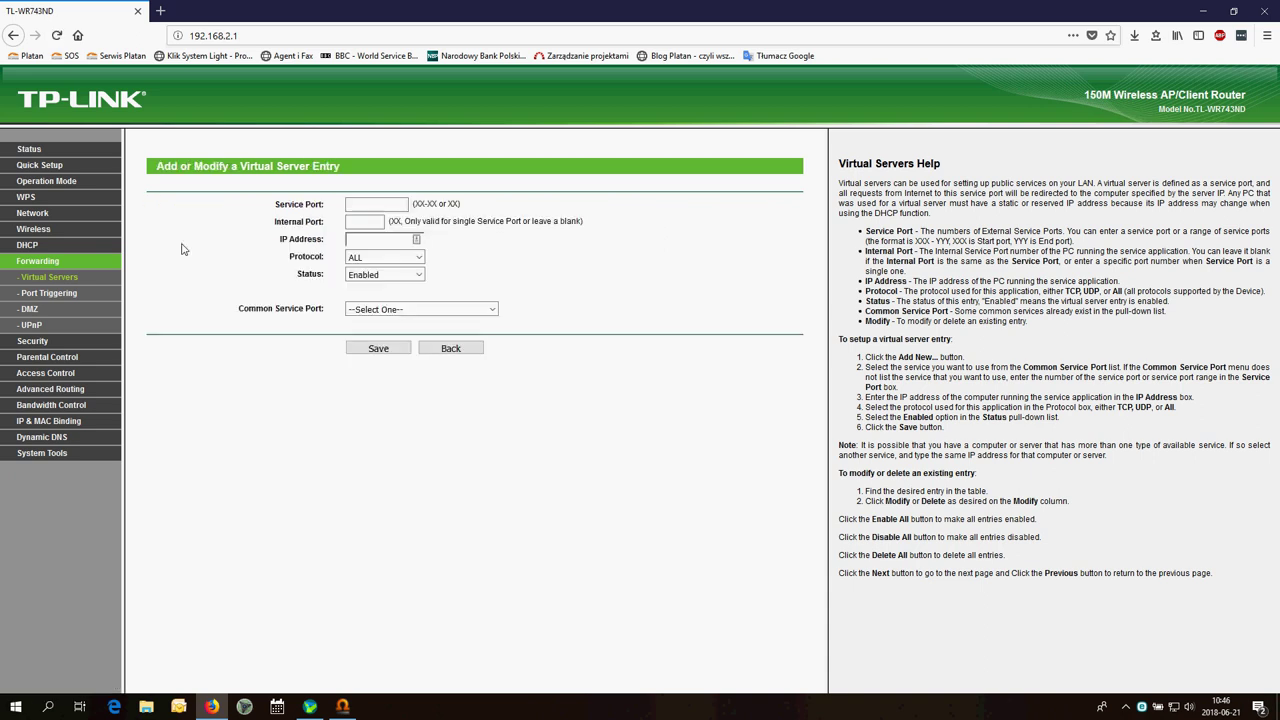
pyautogui.click(370, 208)
pyautogui.write('6060')
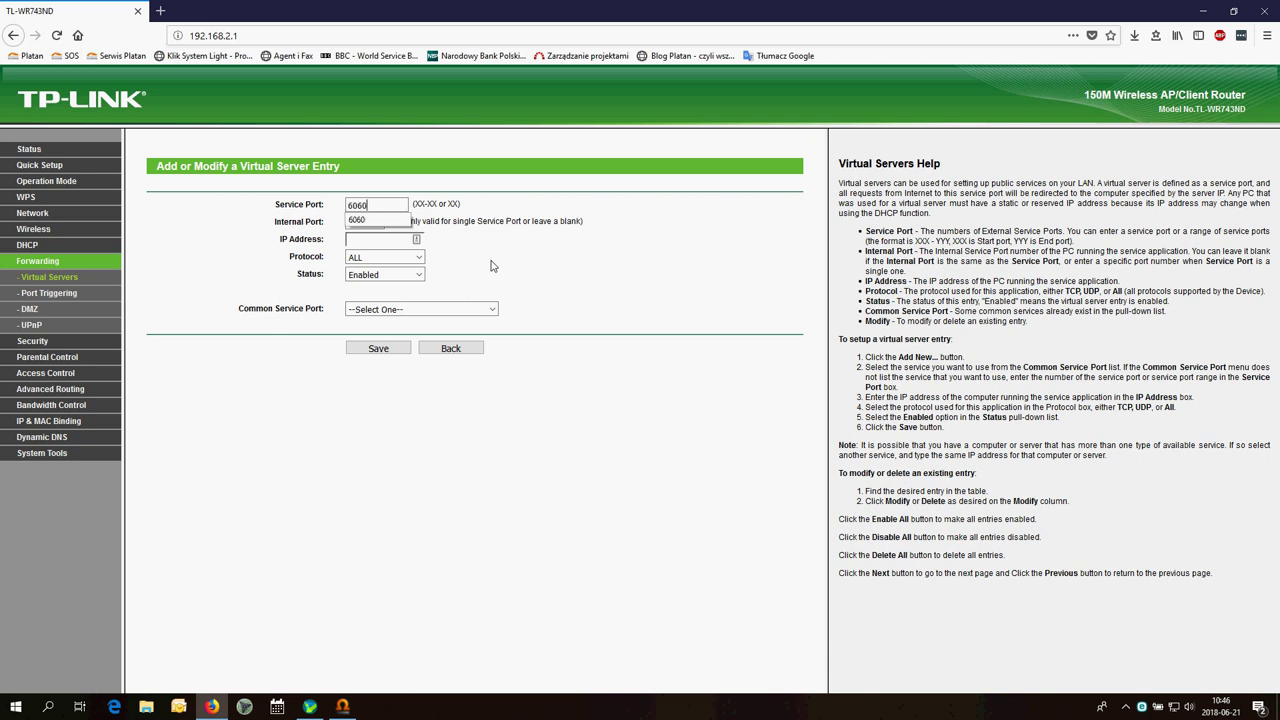
pyautogui.press('Escape')
pyautogui.click(381, 224)
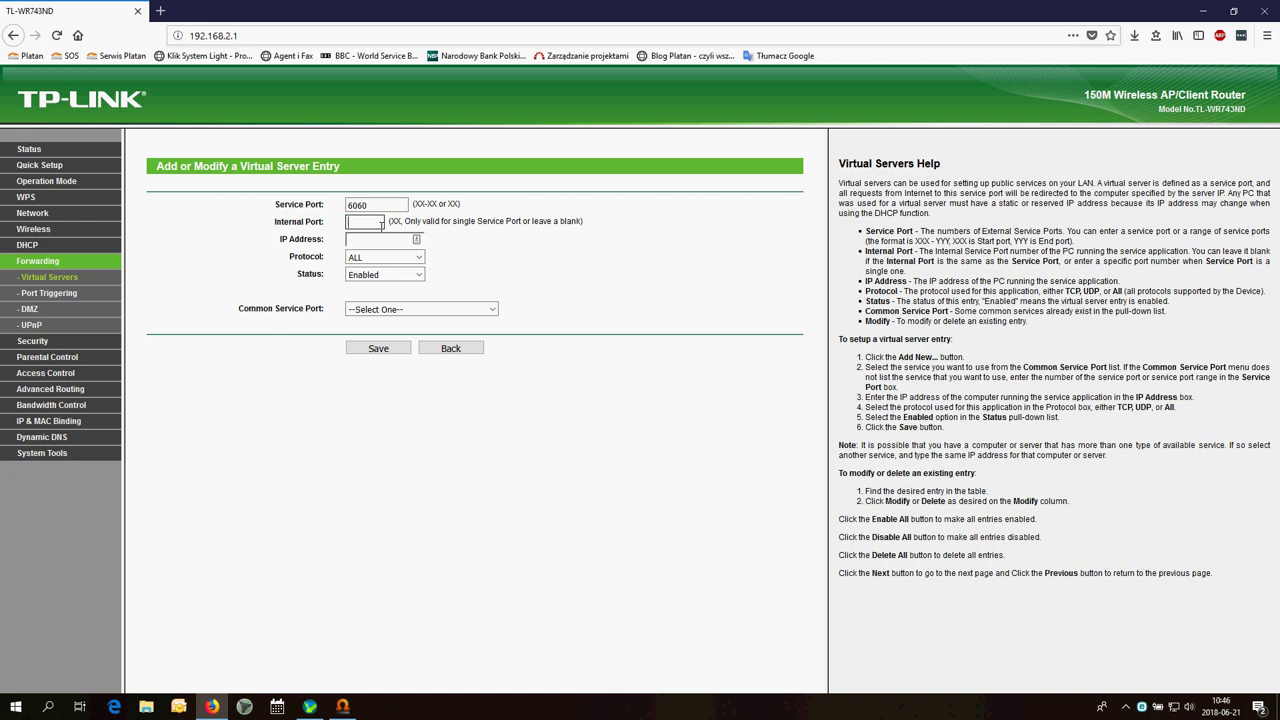
pyautogui.write('6060')
pyautogui.click(477, 235)
# Point the entry at IP 192.168.2.199 with protocol UDP and save it
pyautogui.write('192.168.2.199')
pyautogui.click(420, 262)
pyautogui.click(382, 306)
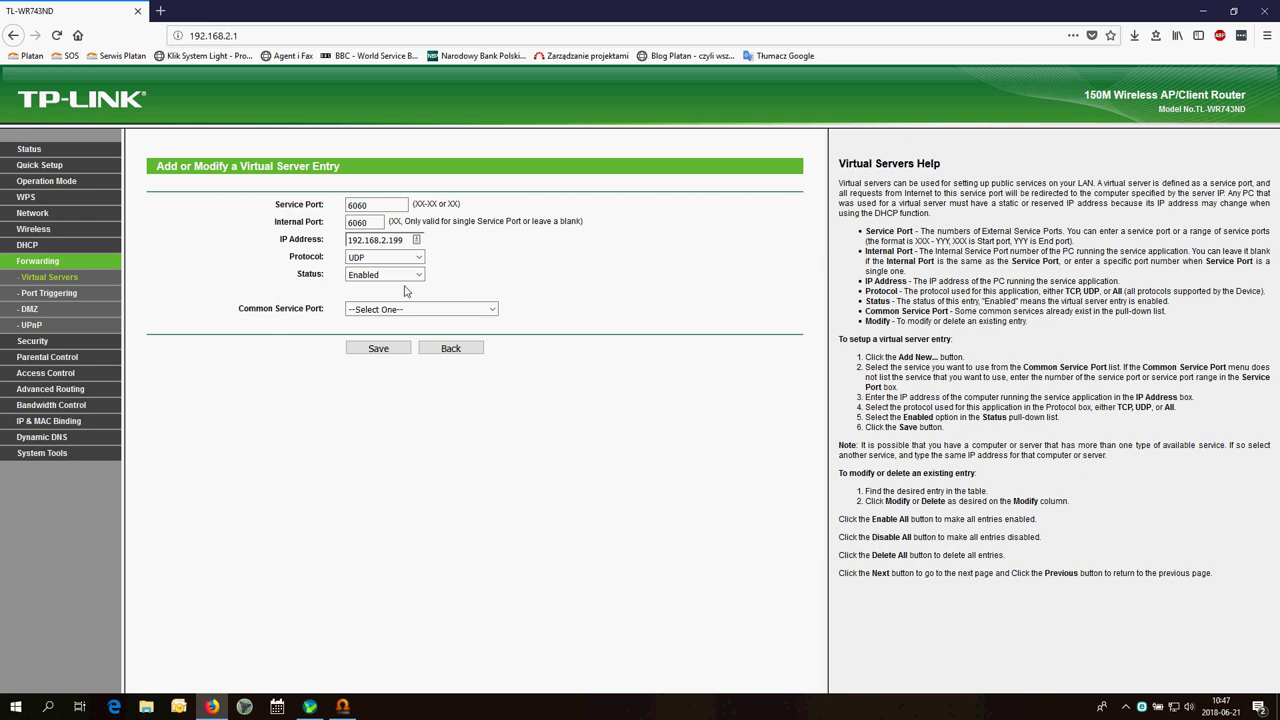
pyautogui.click(386, 352)
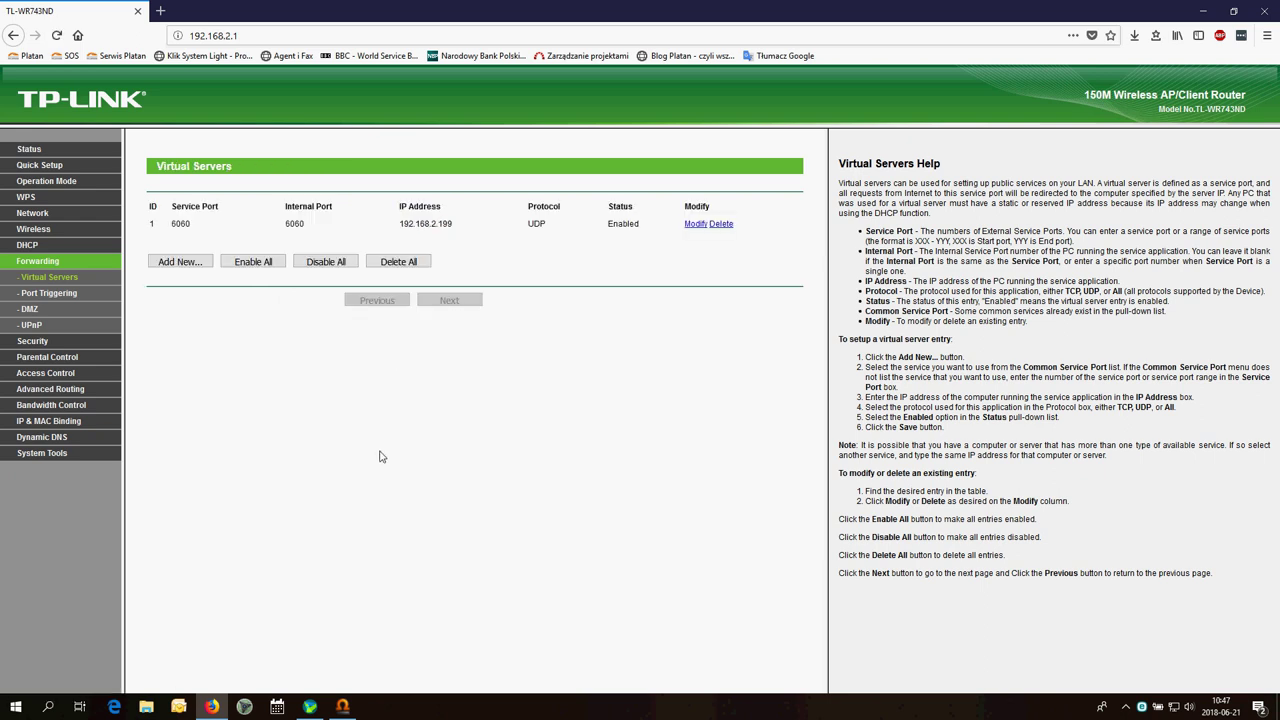
# Add and save a TP-Link virtual server entry forwarding UDP ports 4000-4127 to 192.168.2.199
pyautogui.click(188, 263)
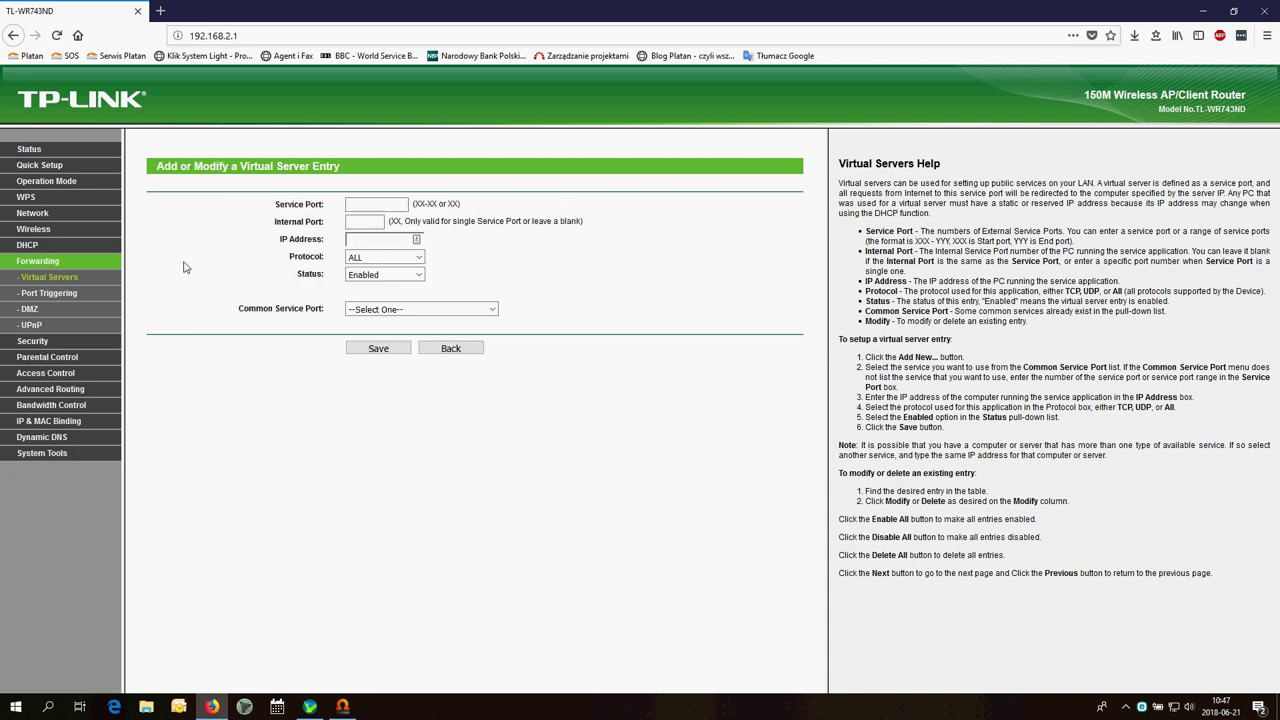
pyautogui.click(372, 208)
pyautogui.write('4000-')
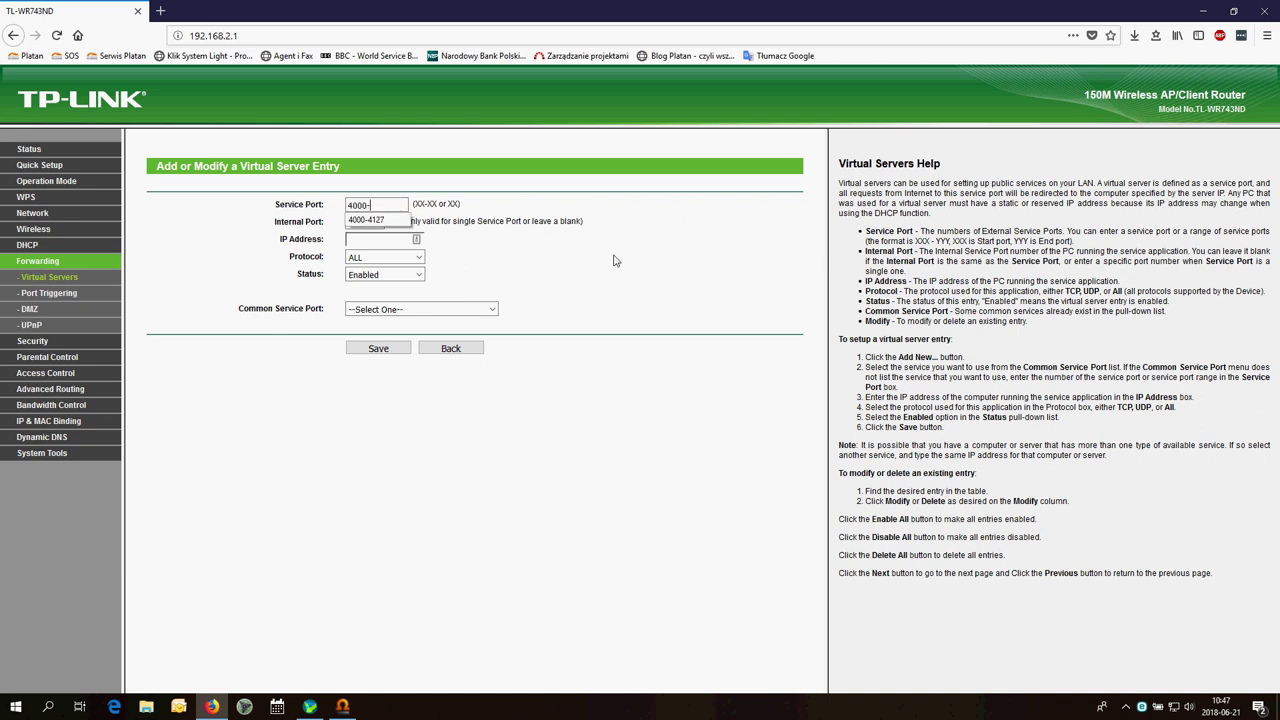
pyautogui.write('4127')
pyautogui.click(614, 261)
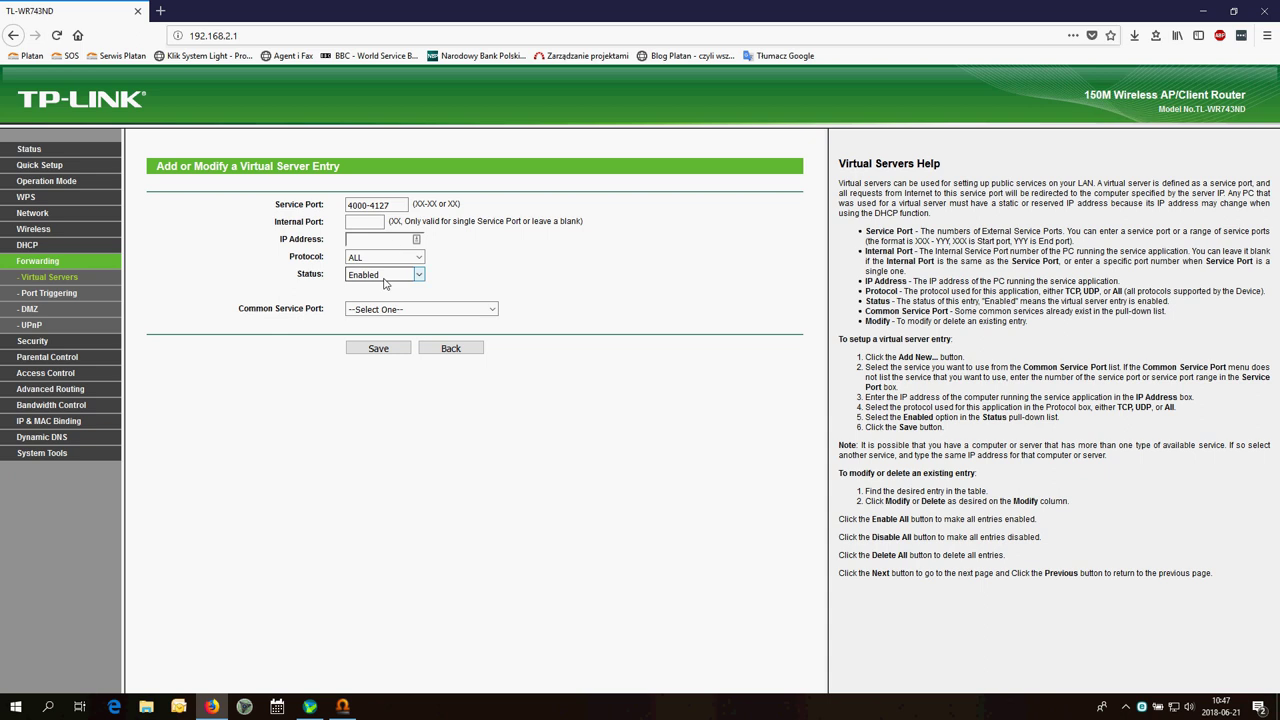
pyautogui.click(394, 243)
pyautogui.write('192.1')
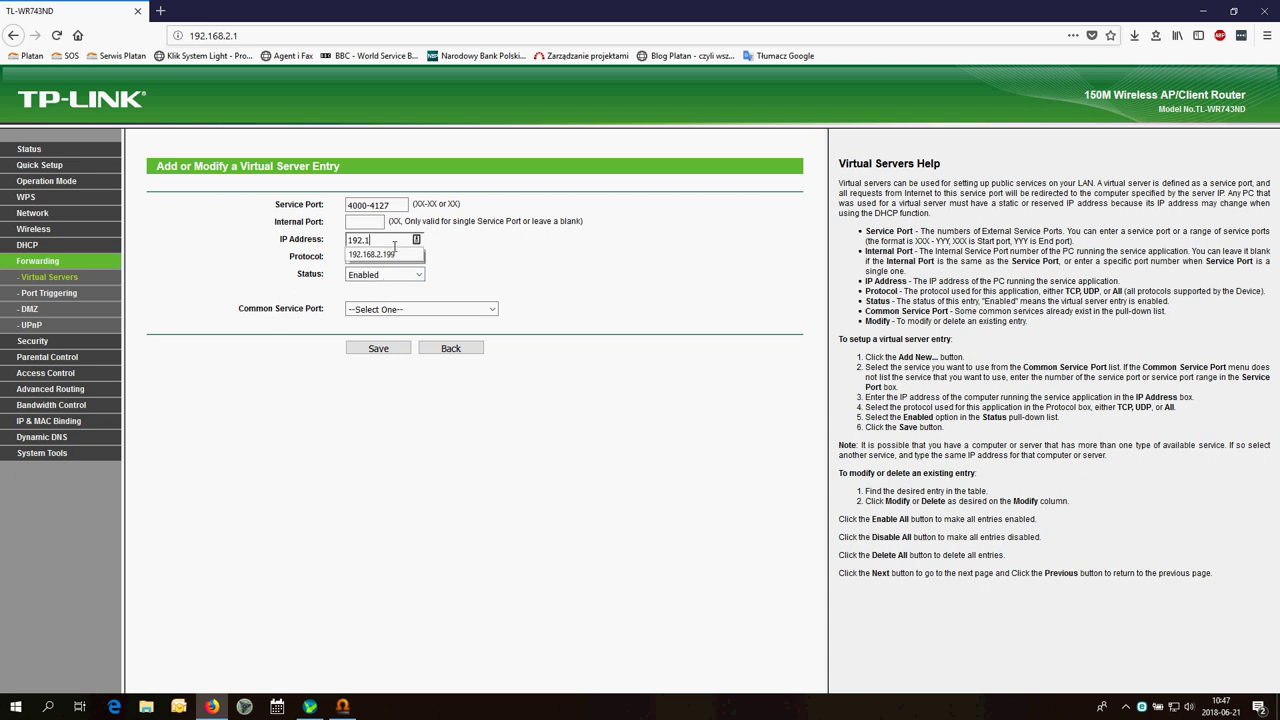
pyautogui.write('68.2.199')
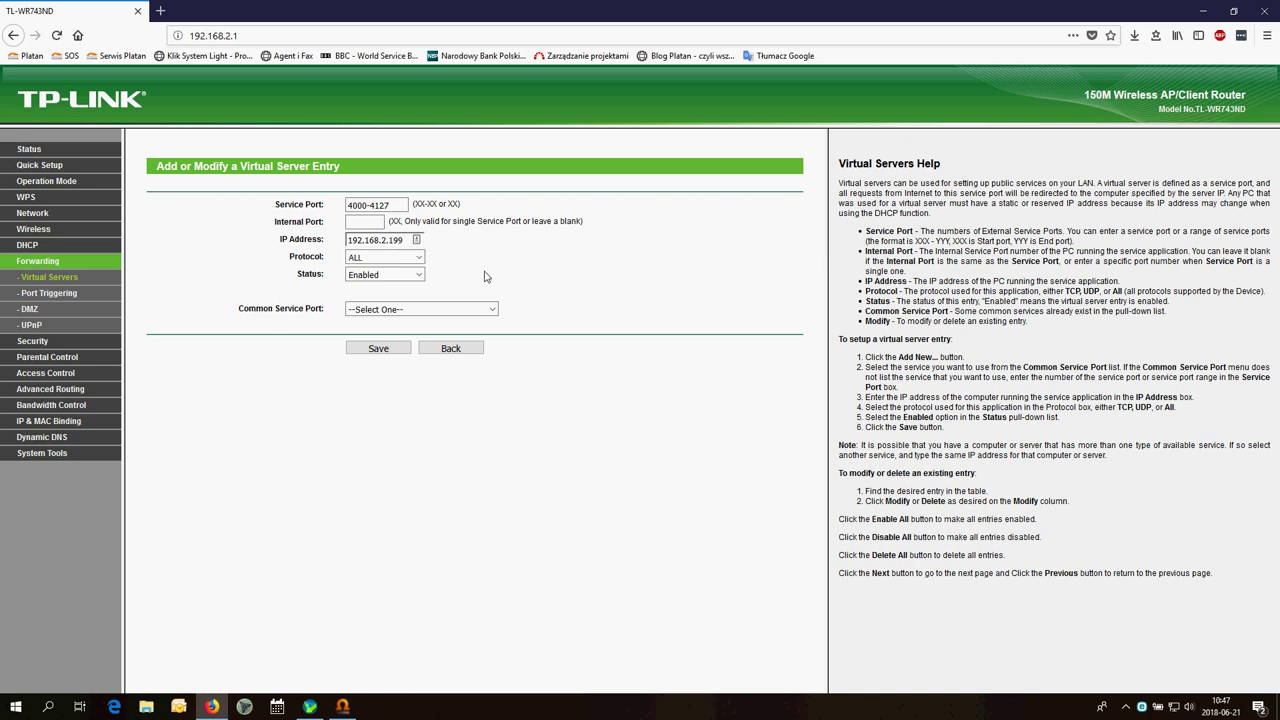
pyautogui.click(405, 257)
pyautogui.click(382, 306)
pyautogui.click(385, 353)
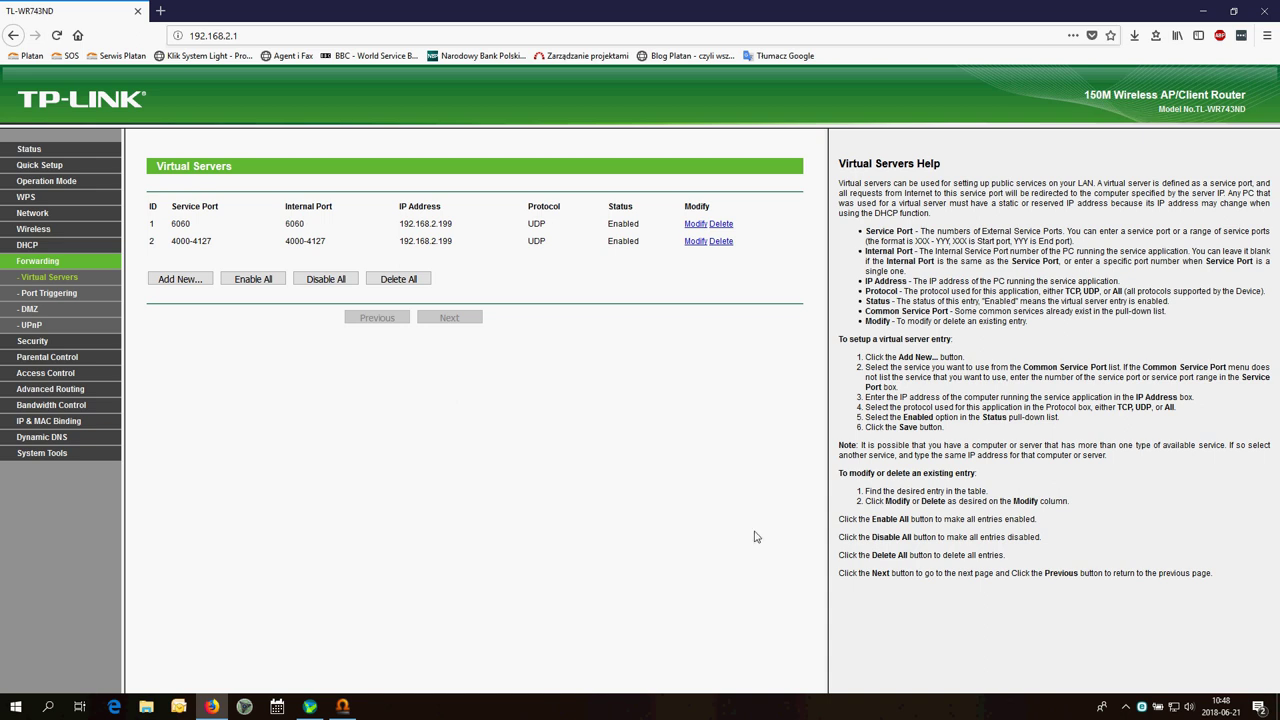
# Bring up the ASUS RT-AC51U admin page at 192.168.2.1 showing its network map
pyautogui.moveTo(1174, 710)
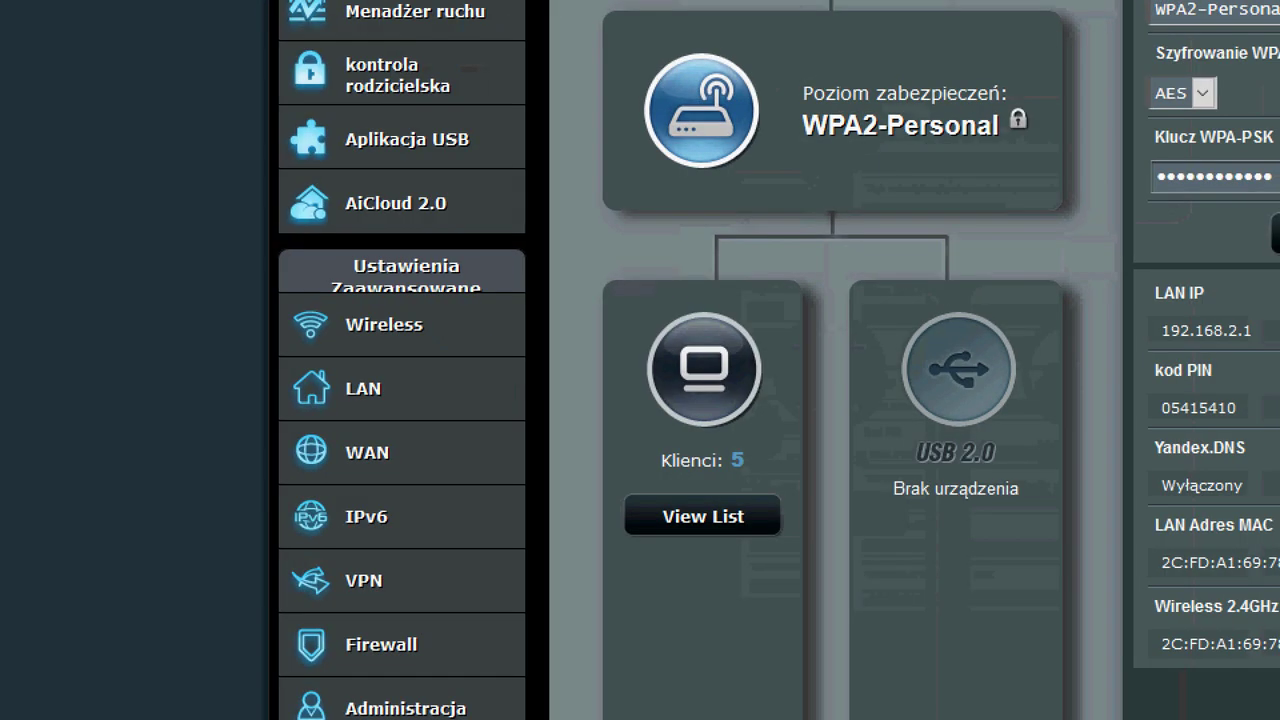
# Go to the ASUS WAN settings and open the Przekierowanie portów forwarding page
pyautogui.moveTo(430, 442)
pyautogui.mouseDown()
pyautogui.moveTo(380, 486)
pyautogui.moveTo(442, 462)
pyautogui.mouseUp()
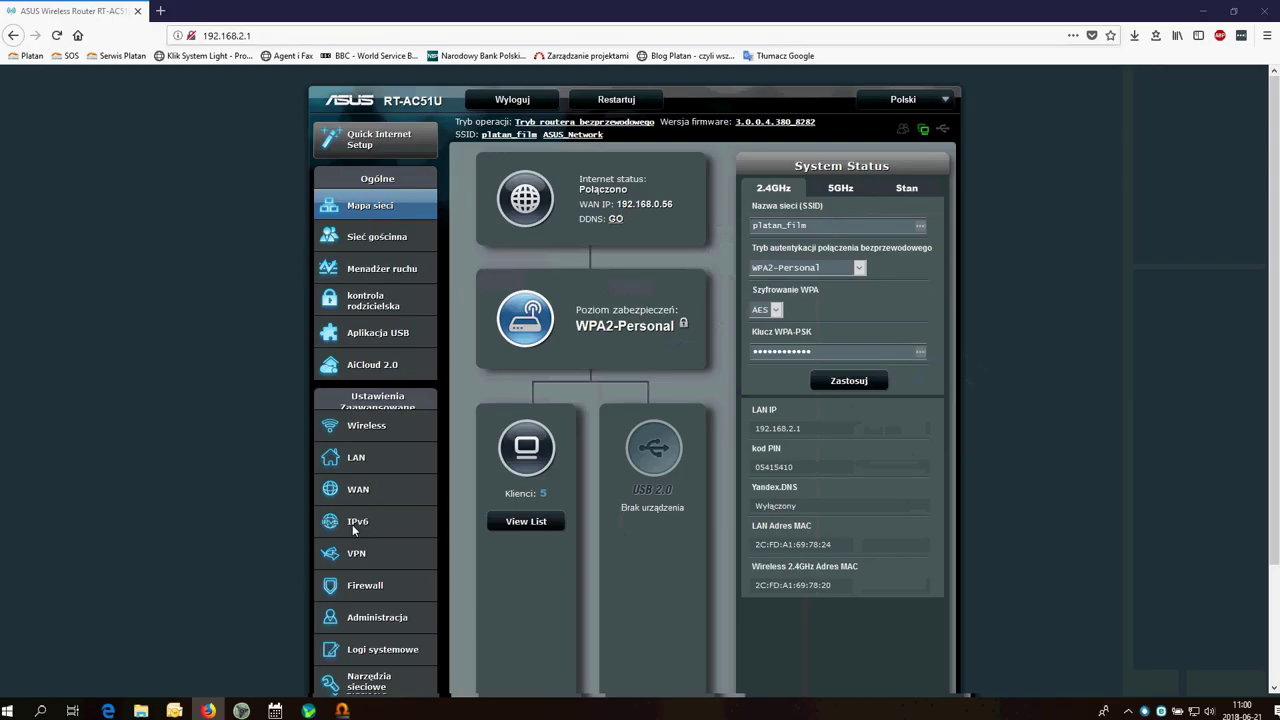
pyautogui.click(436, 464)
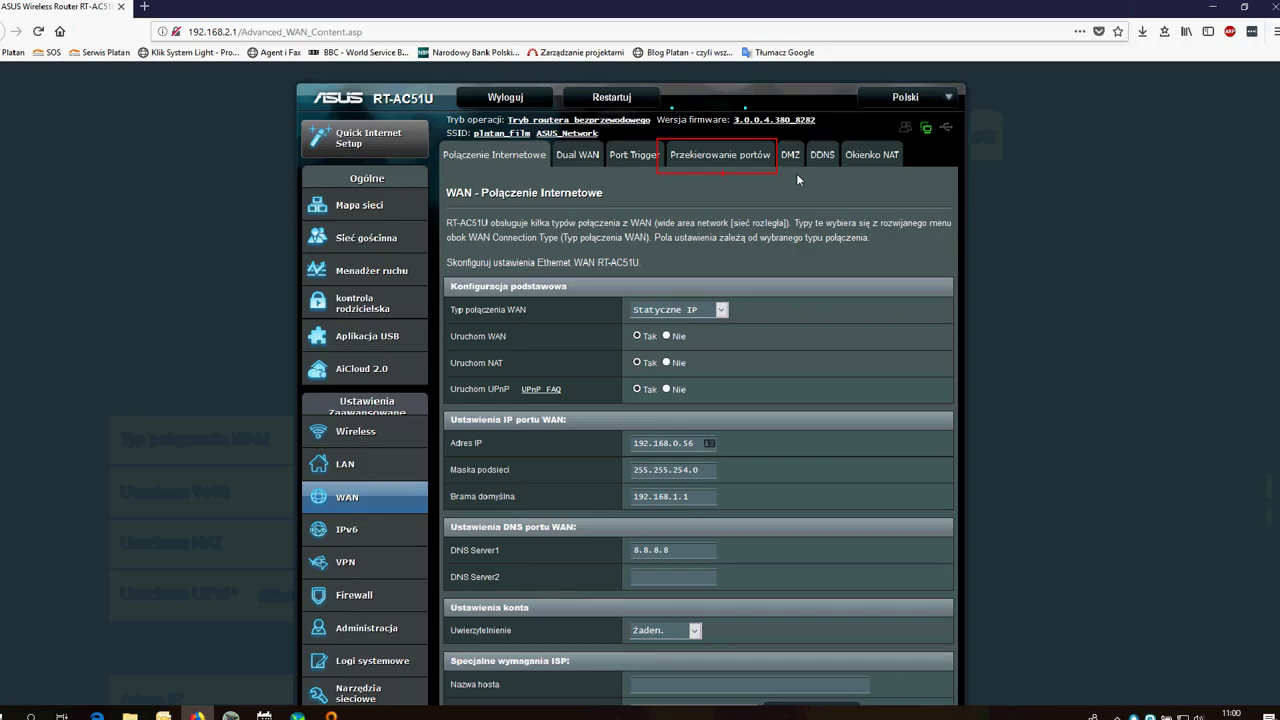
pyautogui.click(695, 146)
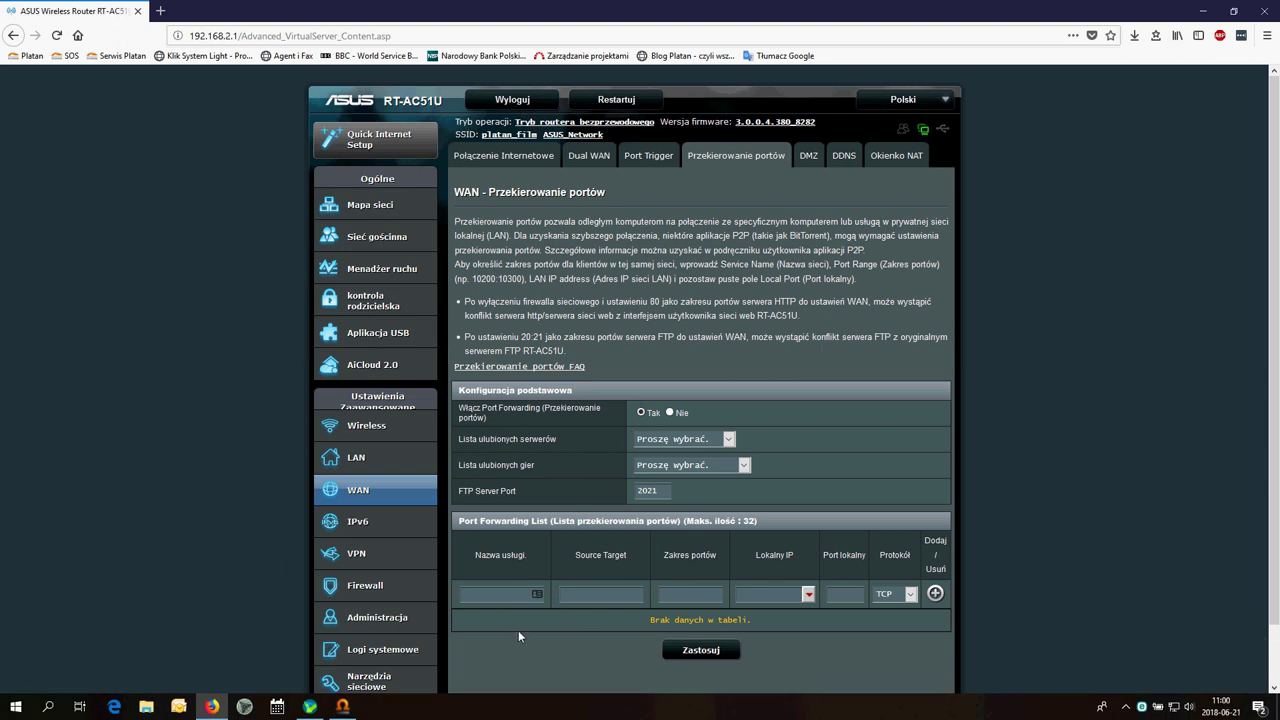
# Add a Port SIP rule forwarding UDP port 6060 to 192.168.2.199 port 6060
pyautogui.click(515, 597)
pyautogui.write('6060')
pyautogui.write('192.168.2.1996060')
pyautogui.click(910, 596)
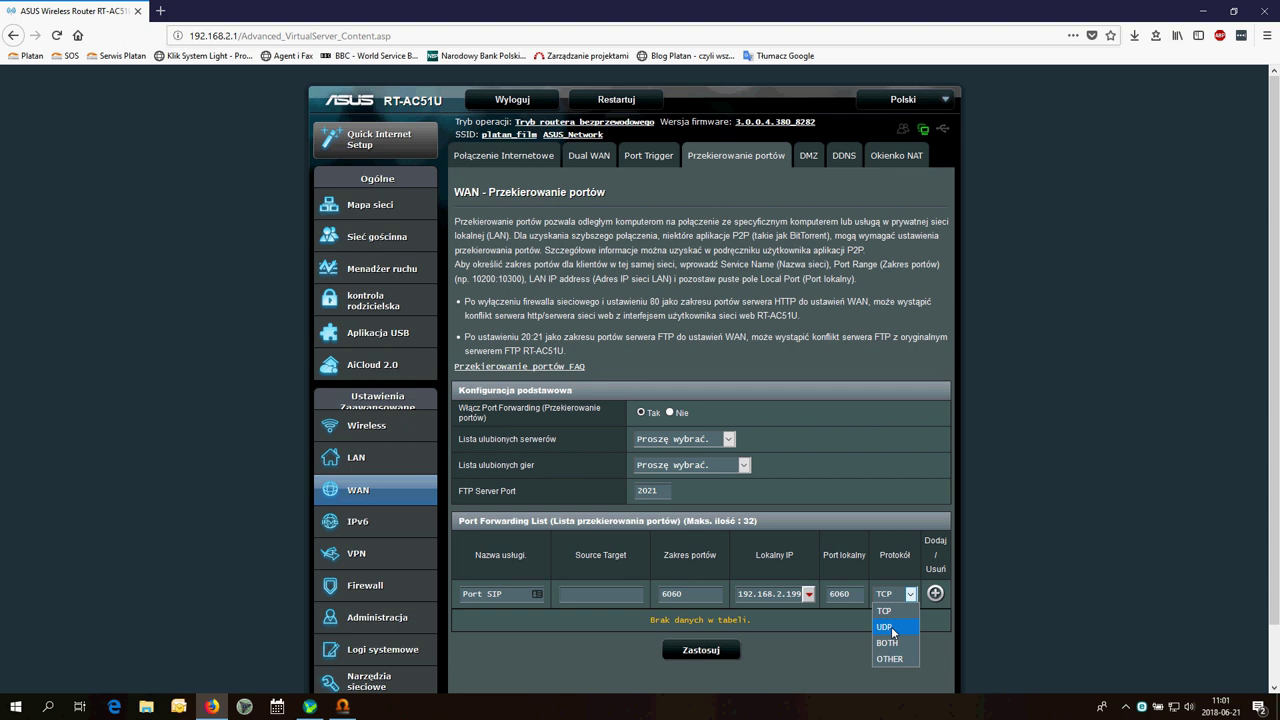
pyautogui.click(893, 628)
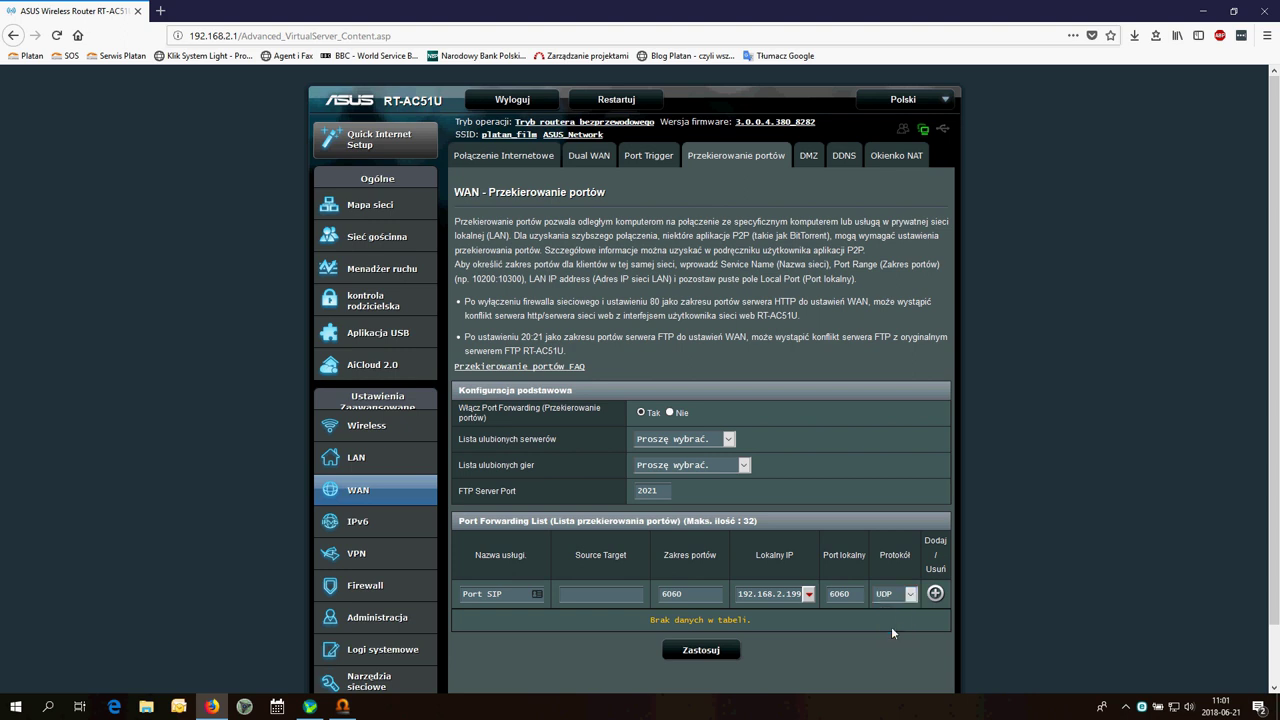
pyautogui.click(935, 594)
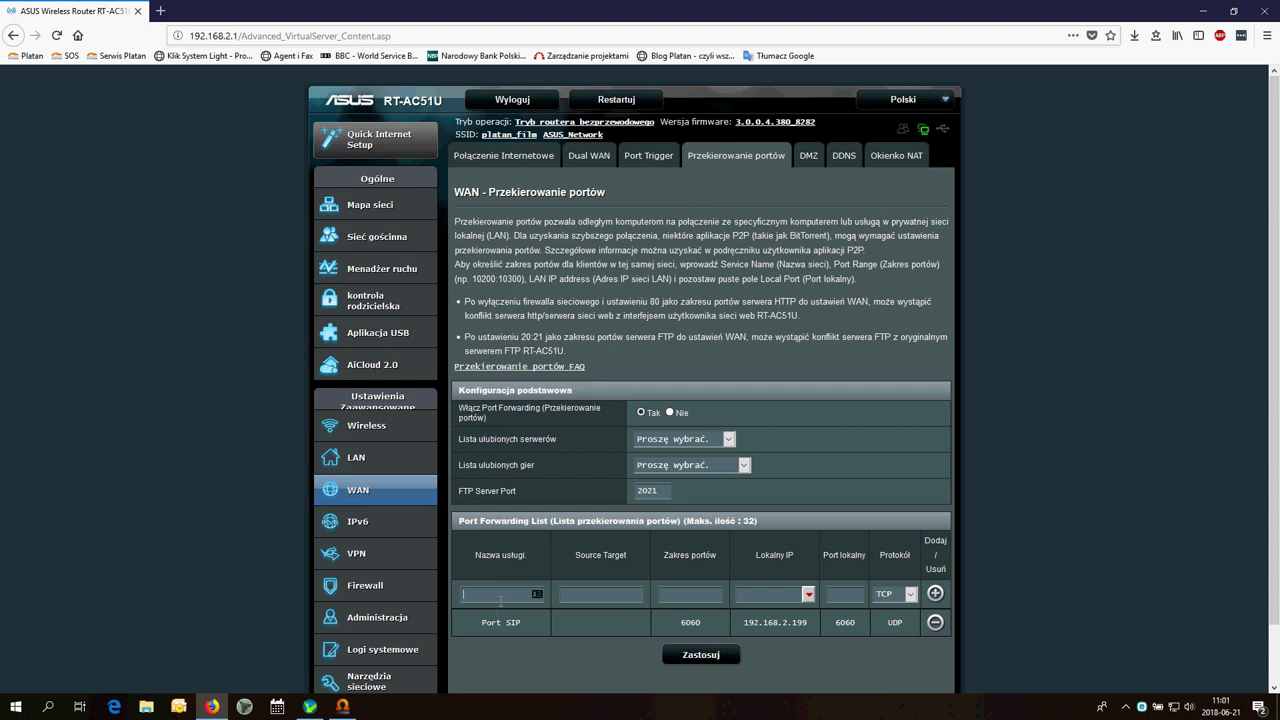
# Add a Porty RTP rule for UDP 4000:4127 to 192.168.2.199, then apply with Zastosuj
pyautogui.write('Porty RT')
pyautogui.write('P')
pyautogui.write('4000')
pyautogui.write(':4127')
pyautogui.click(758, 600)
pyautogui.write('192.168.2.199')
pyautogui.click(910, 595)
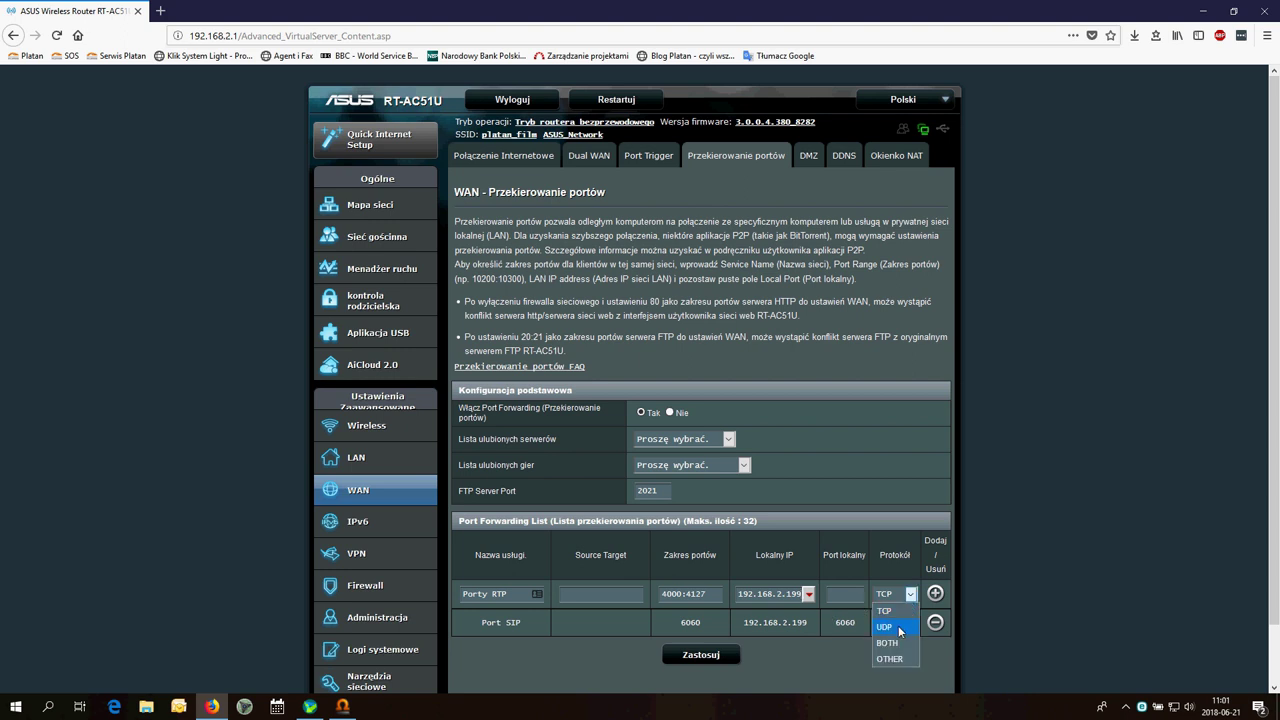
pyautogui.click(885, 627)
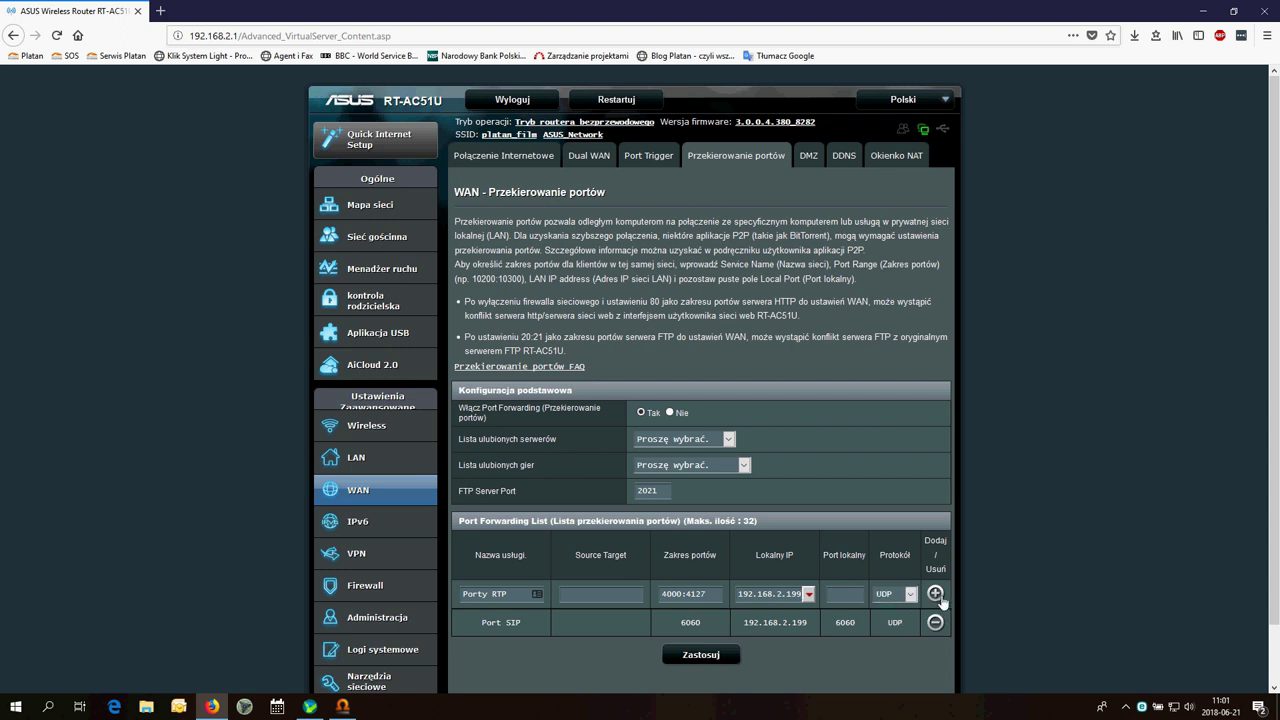
pyautogui.click(938, 596)
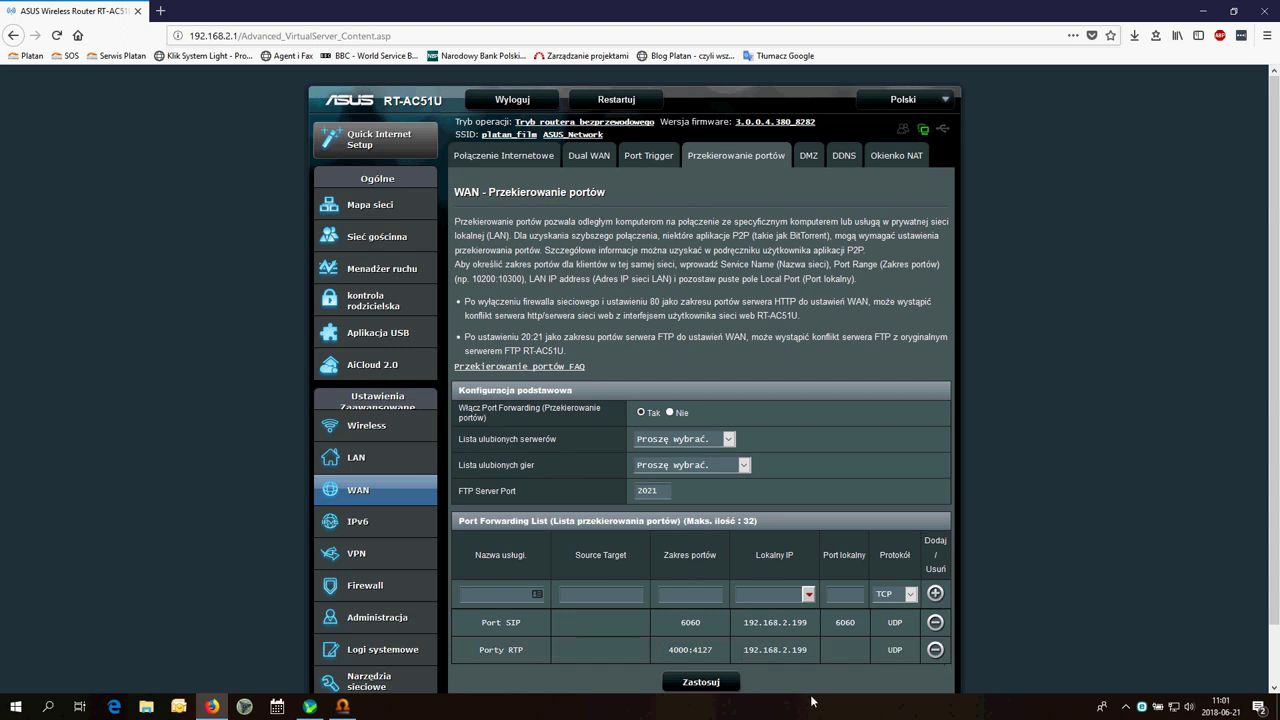
pyautogui.click(717, 686)
# Return to ProximaWeb and open Testy łącza LAN/WAN under Diagnostyka VoIP
pyautogui.click(343, 706)
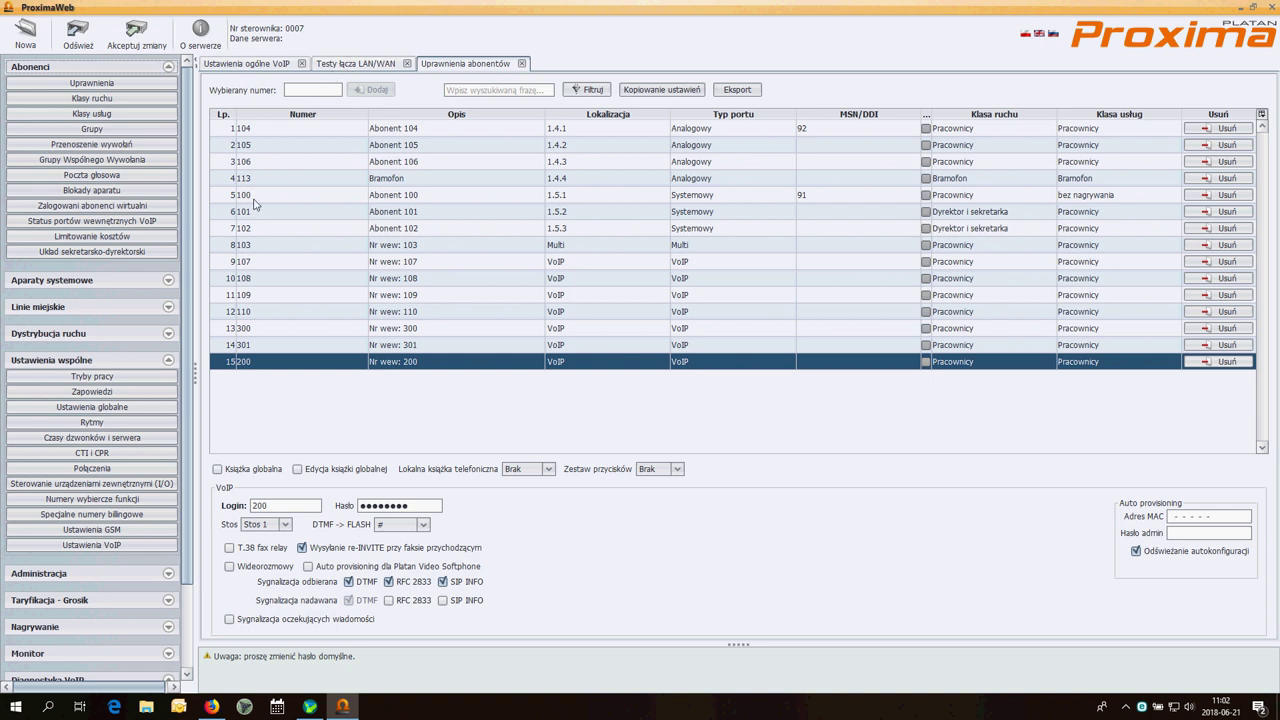
pyautogui.scroll(-3, 120, 420)
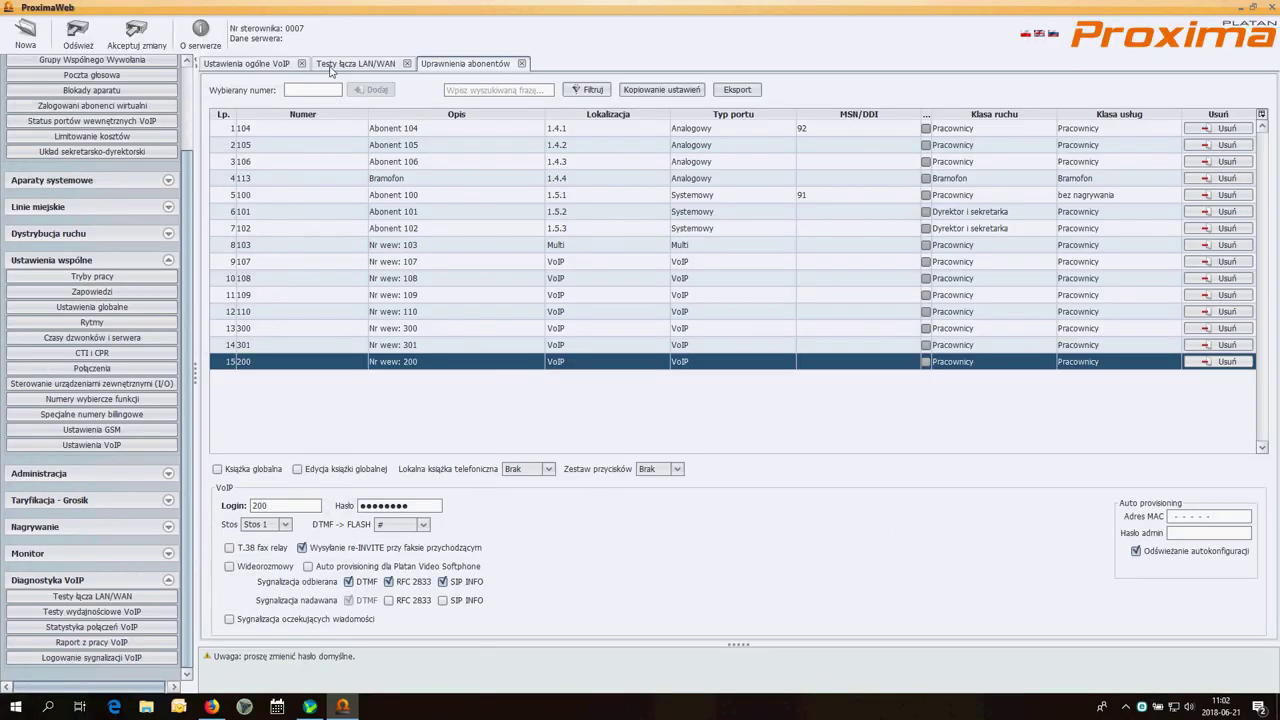
pyautogui.click(355, 63)
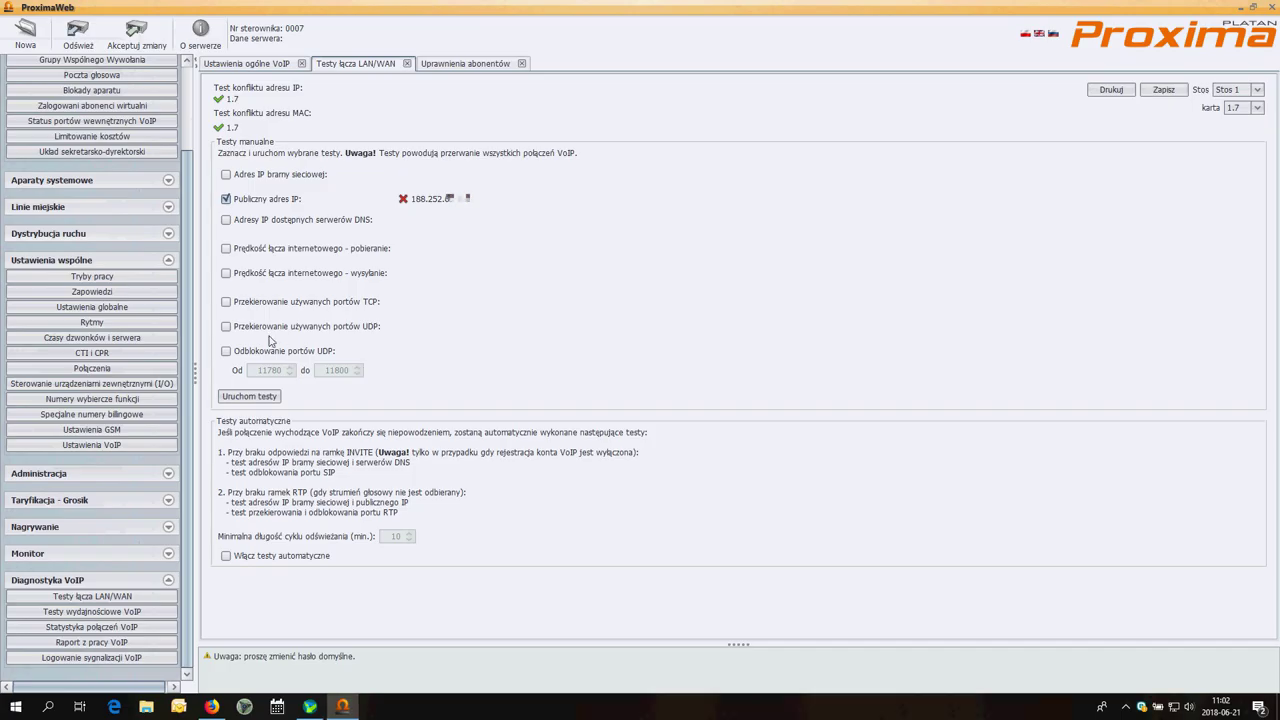
# Run the Przekierowanie używanych portów UDP test until it passes, then minimize ProximaWeb
pyautogui.click(226, 326)
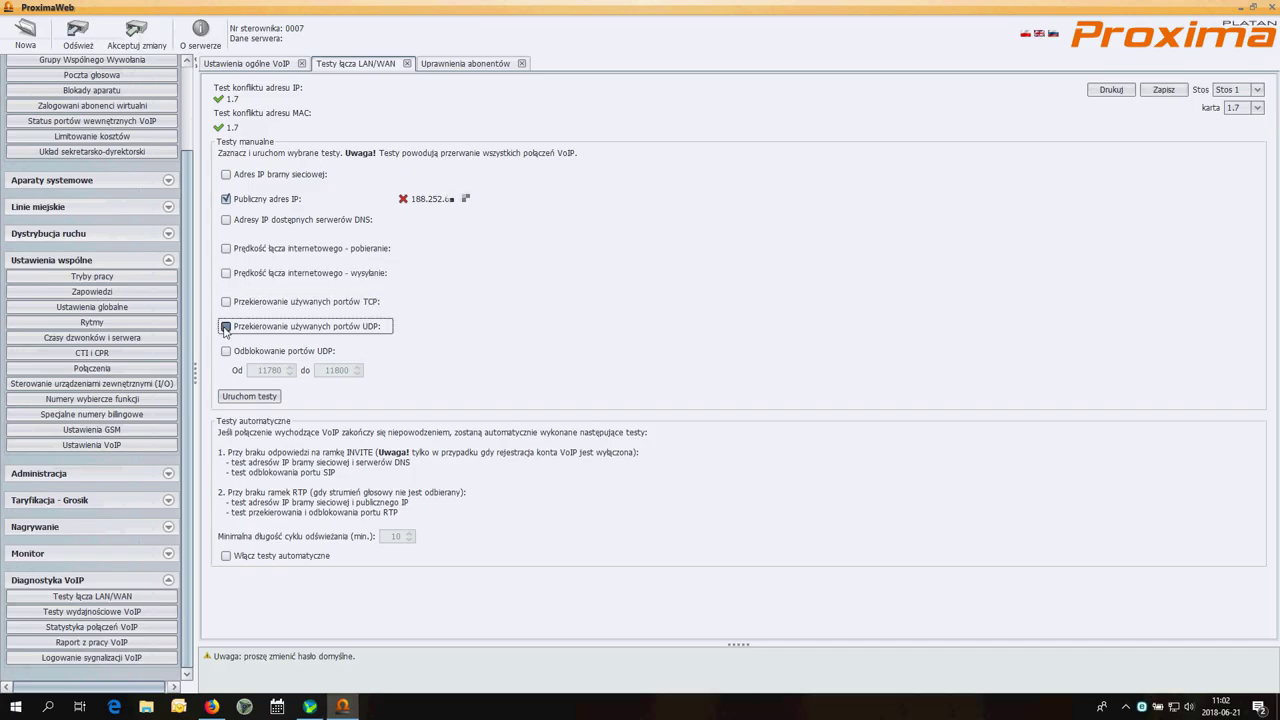
pyautogui.click(250, 396)
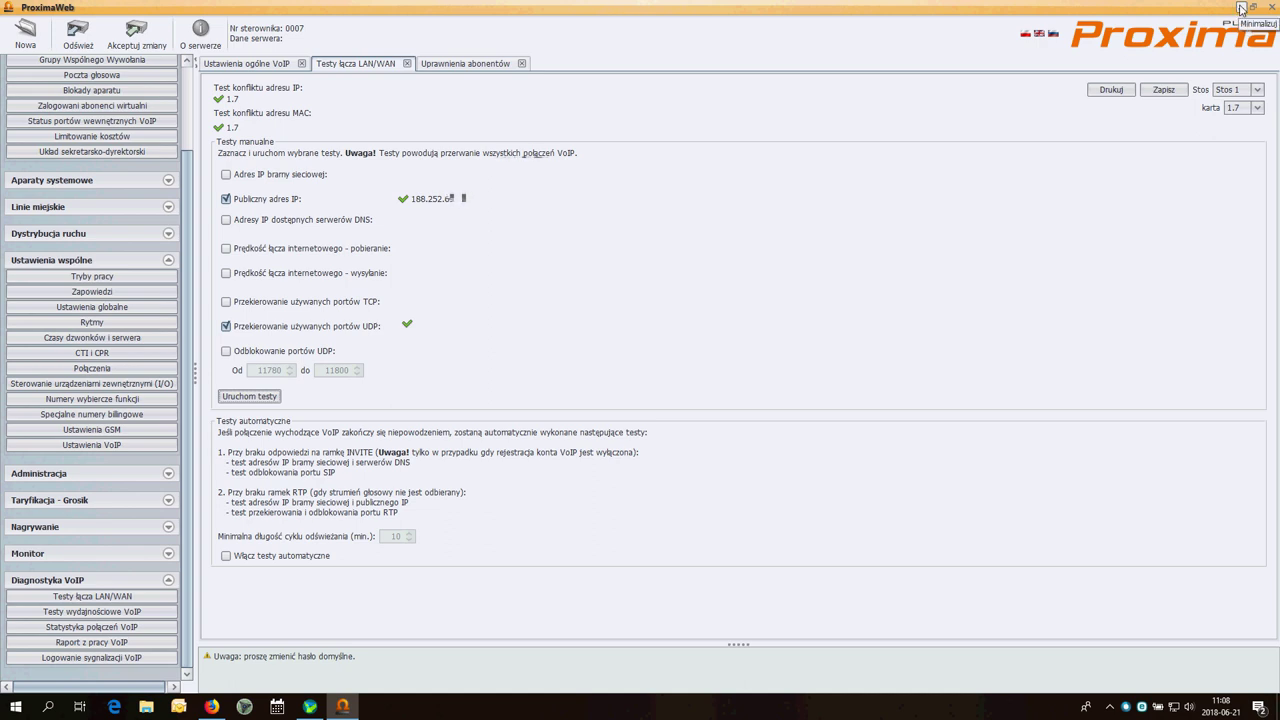
pyautogui.click(1240, 9)
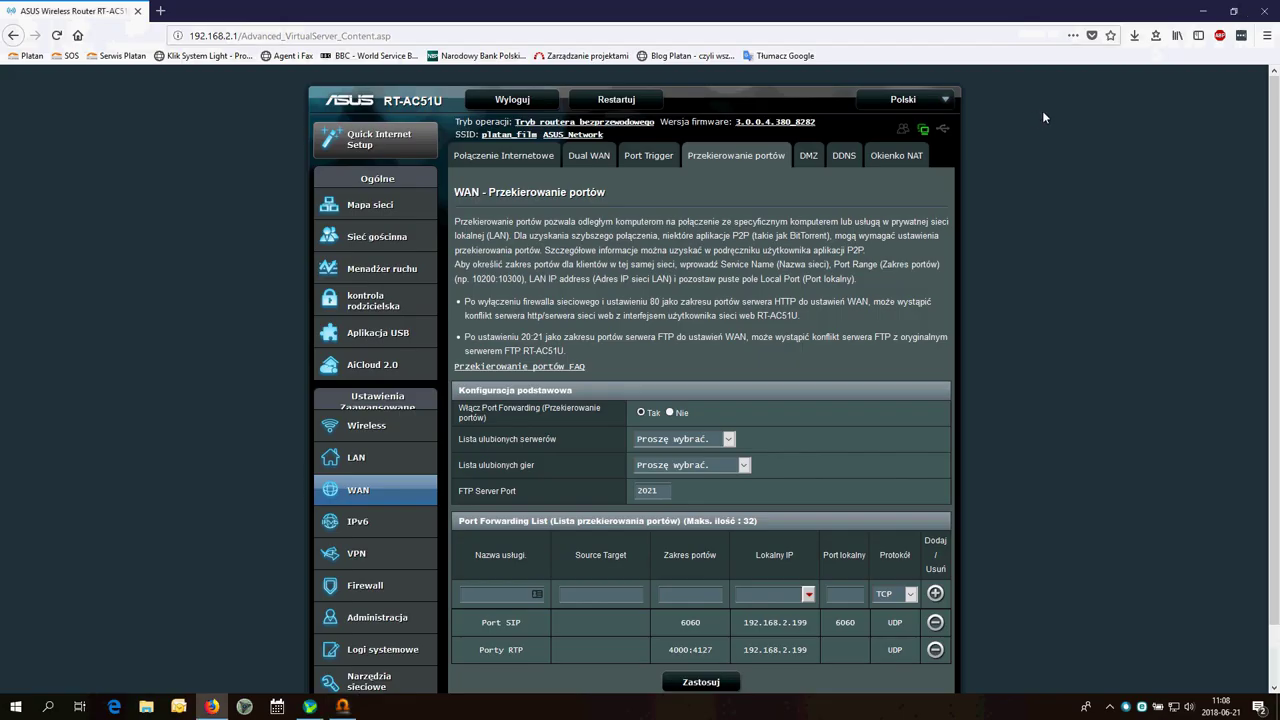
# Bring HiSuite to the front and open the live mirror of the FRD-L09 phone screen
pyautogui.click(1211, 14)
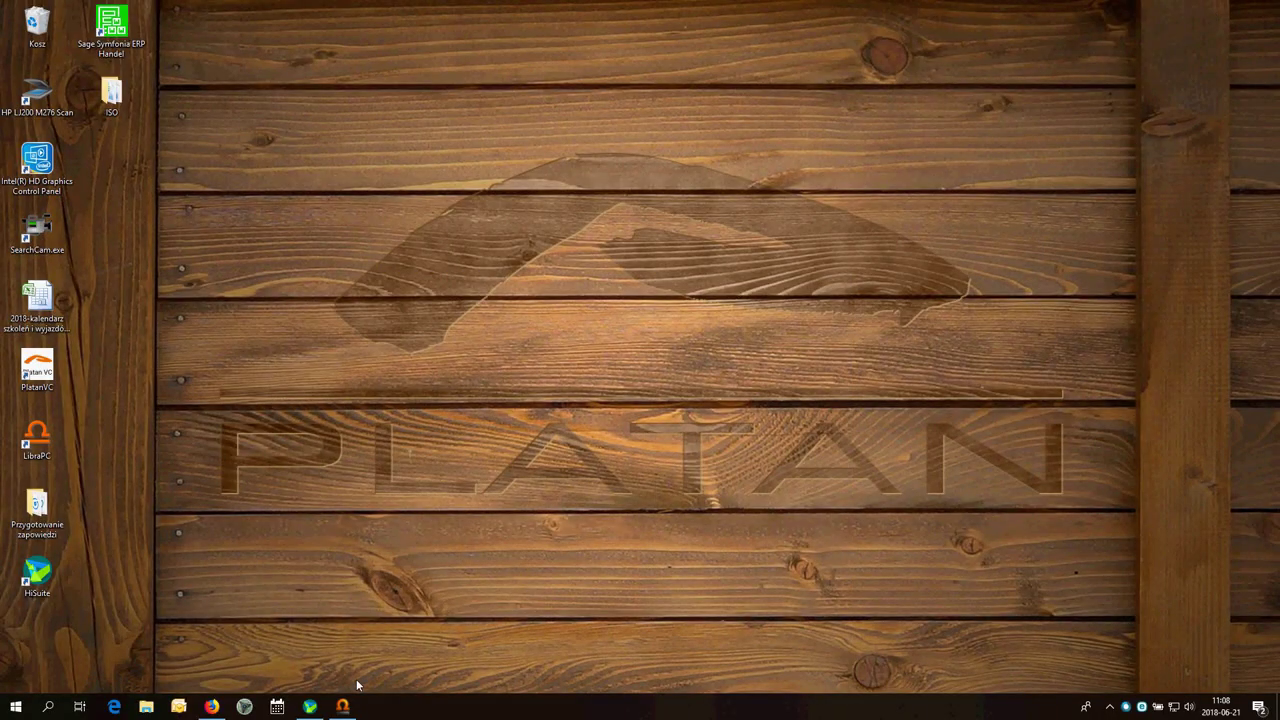
pyautogui.click(310, 706)
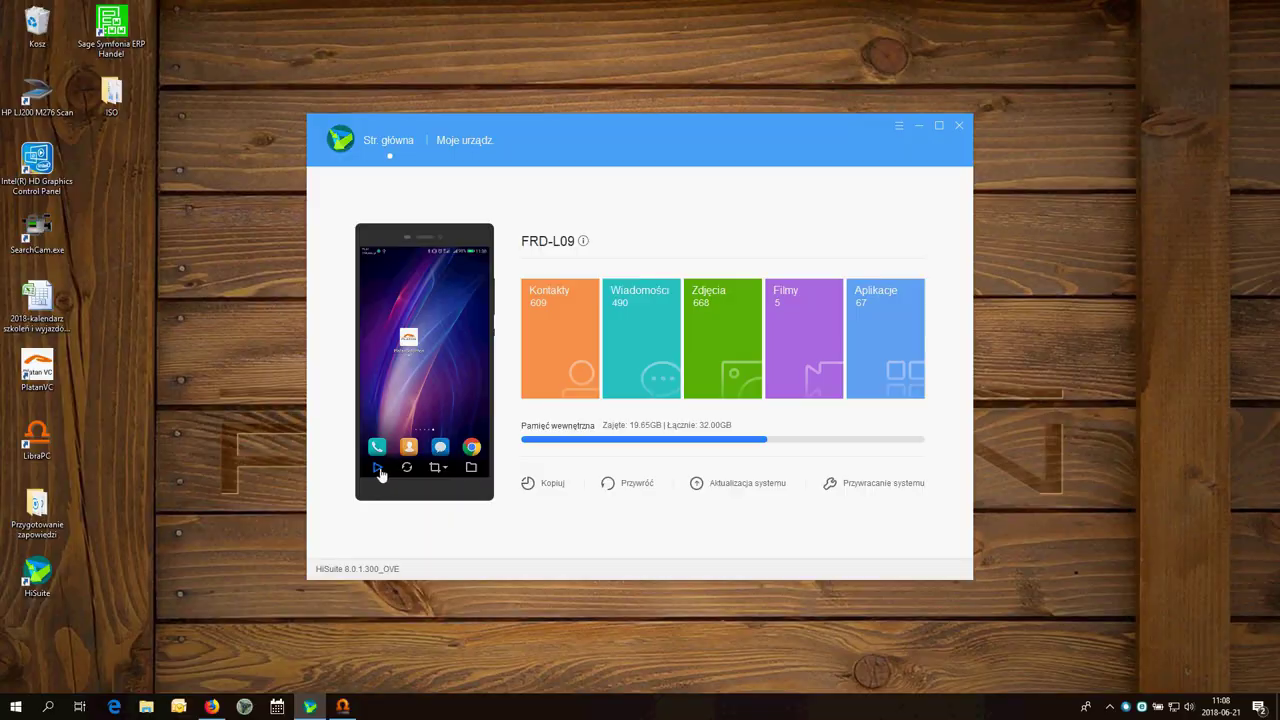
pyautogui.click(379, 471)
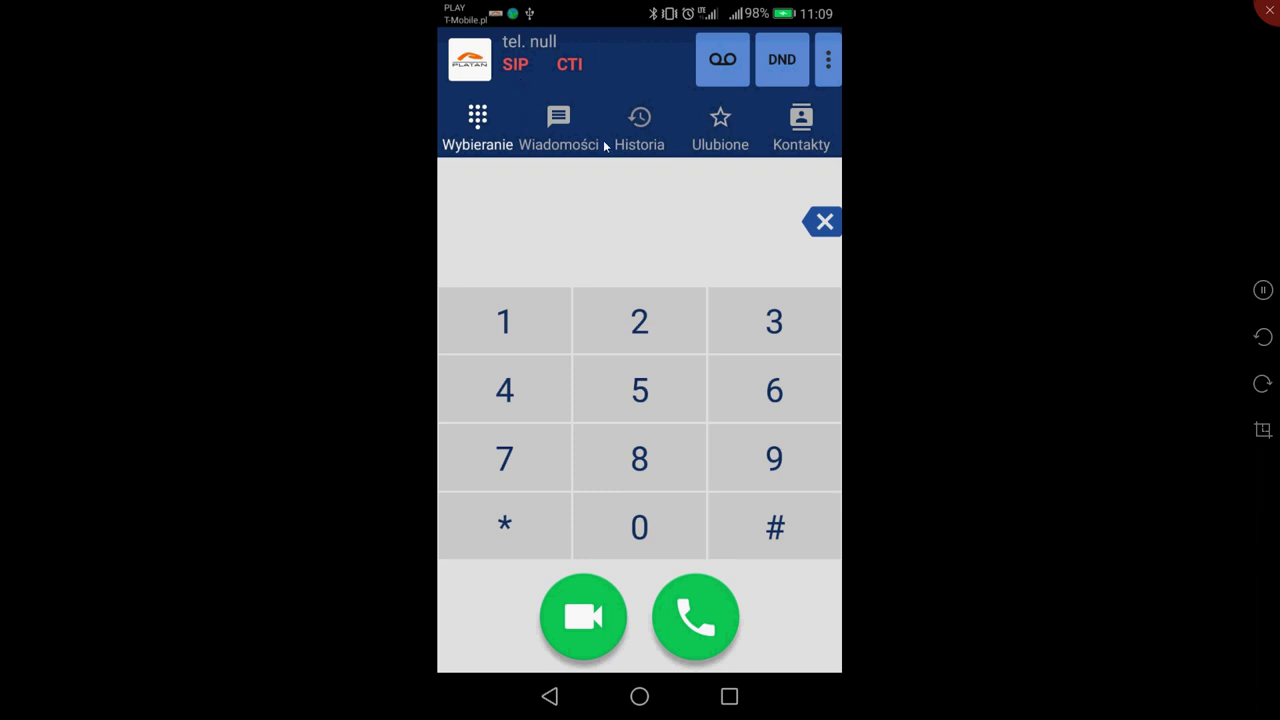
# In the softphone's settings, set the SIP domain to the PBX's public IP with :6060
pyautogui.click(830, 62)
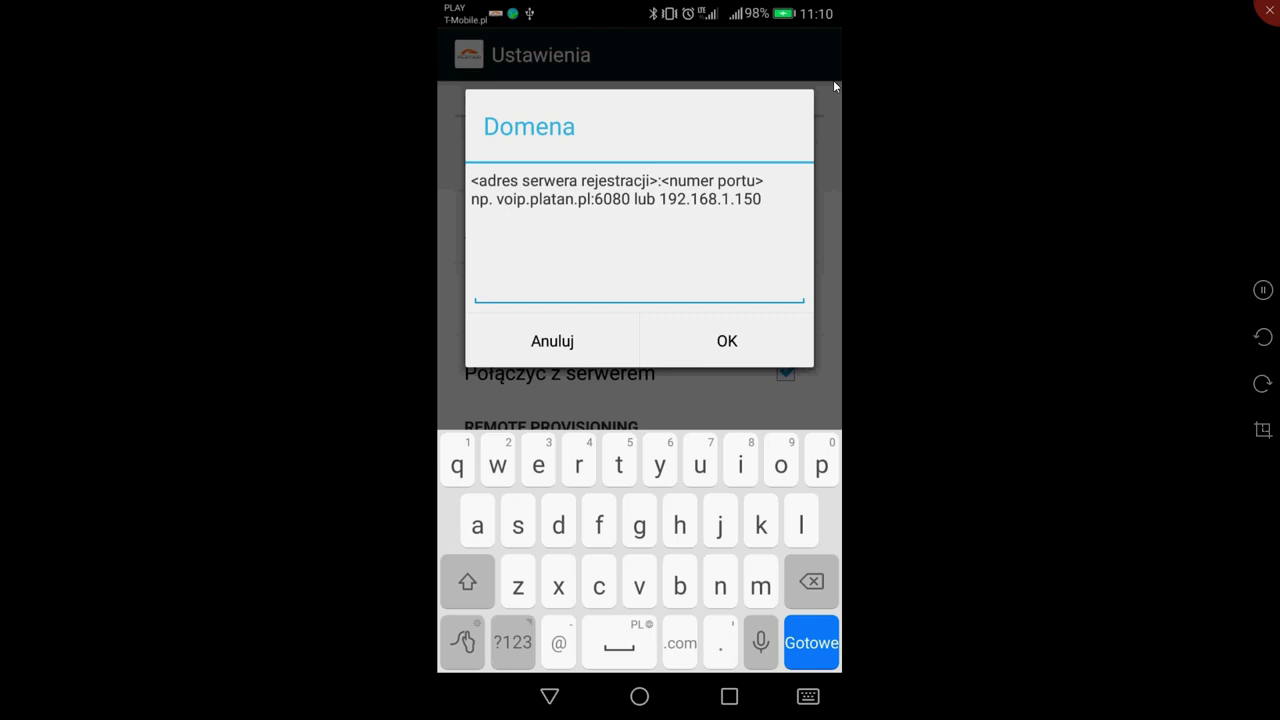
pyautogui.write('18')
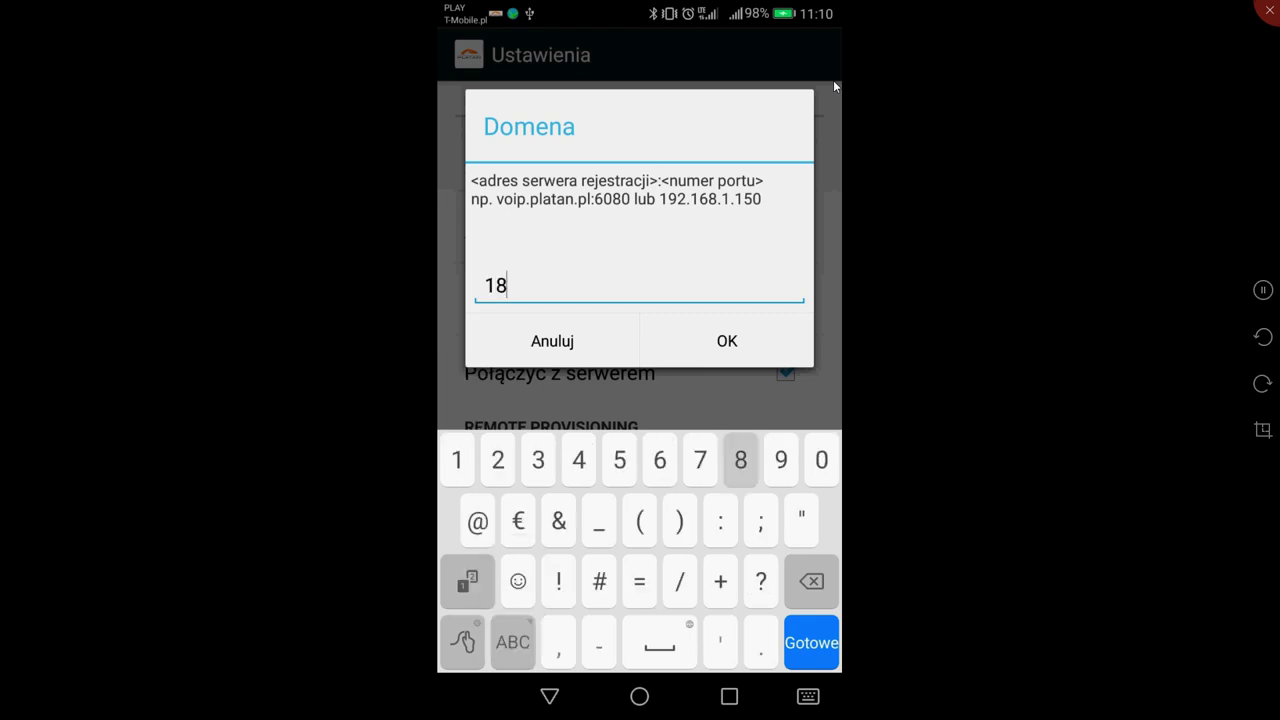
pyautogui.write('8.252.')
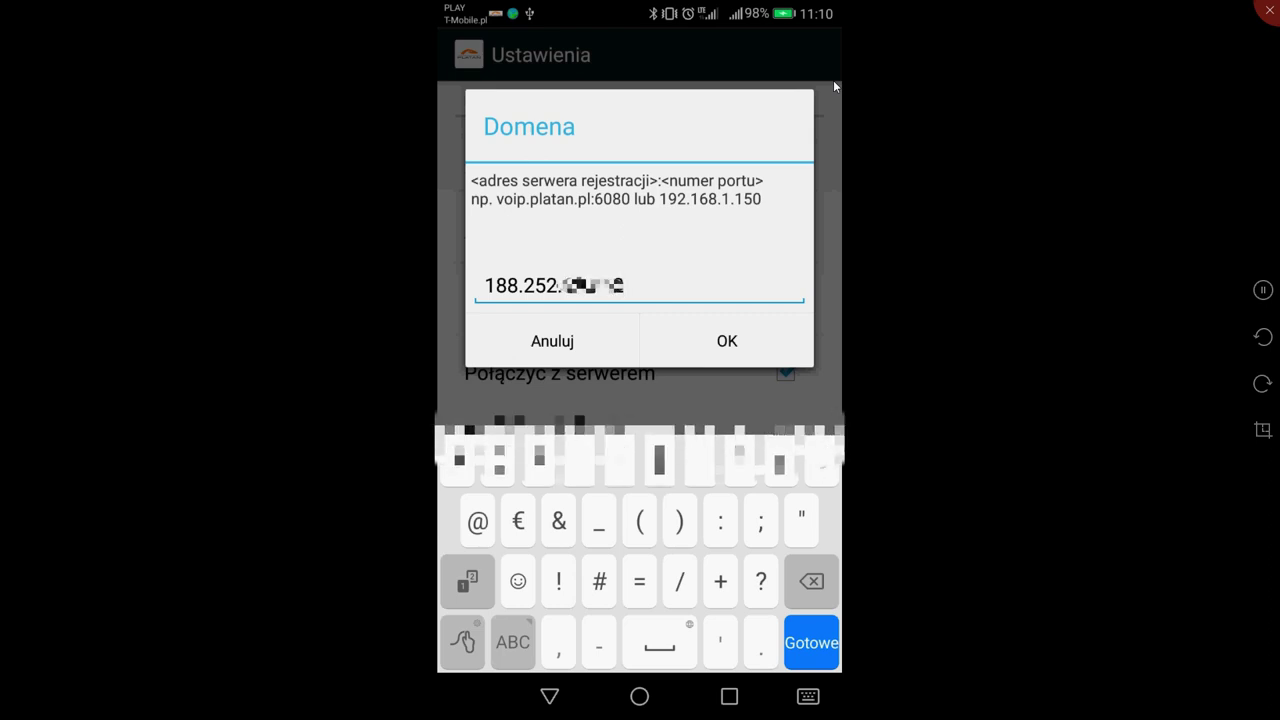
pyautogui.write(':')
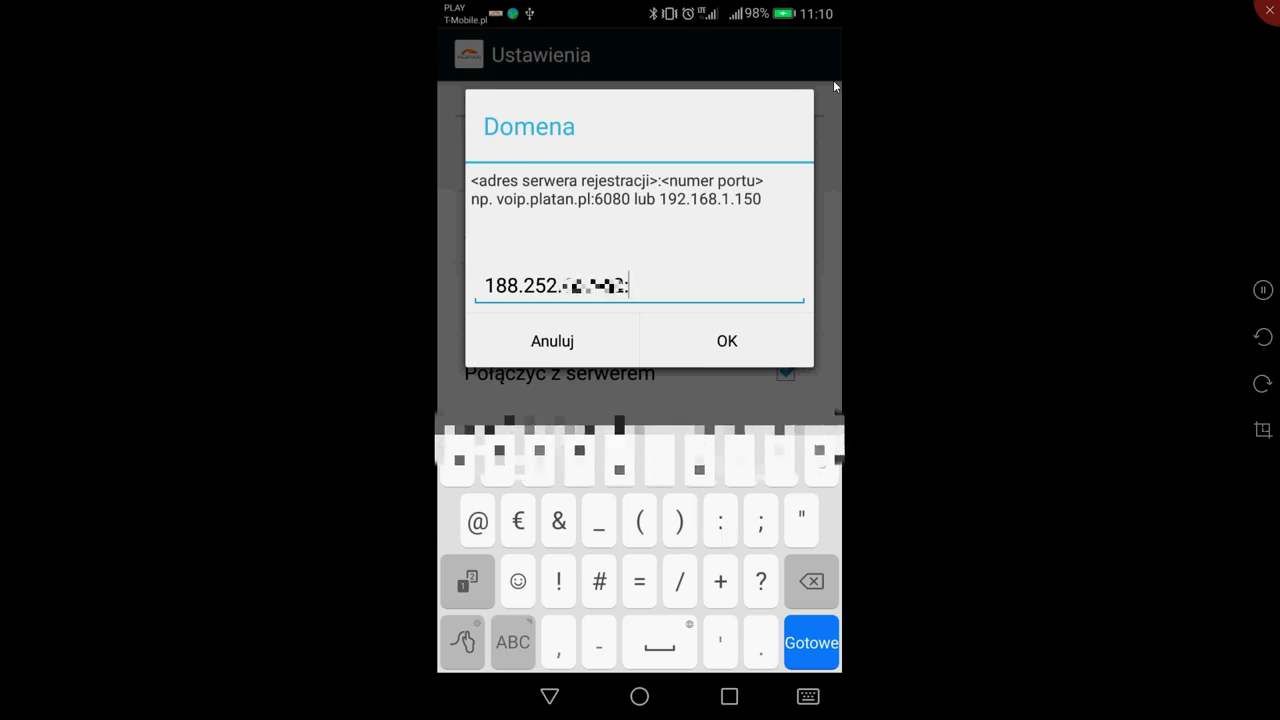
pyautogui.write('6060')
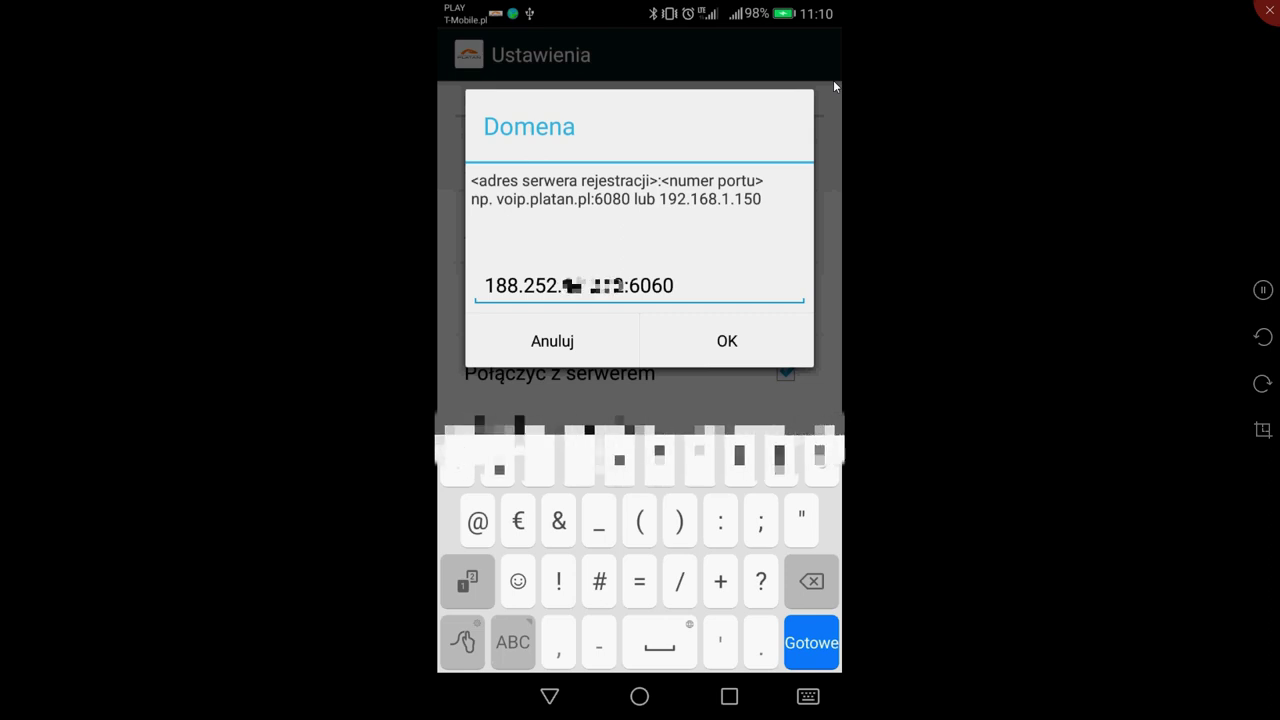
pyautogui.press('Return')
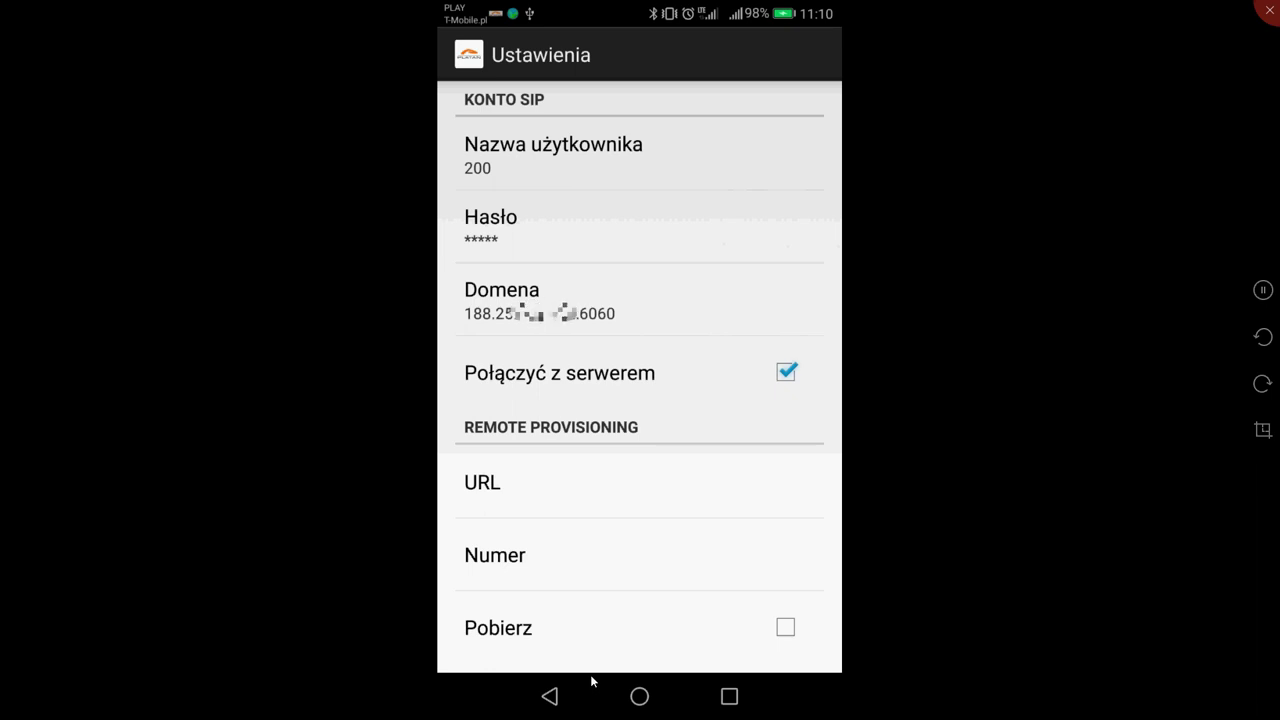
# Return to the registered extension 200 dialer and call an outside phone number
pyautogui.click(589, 690)
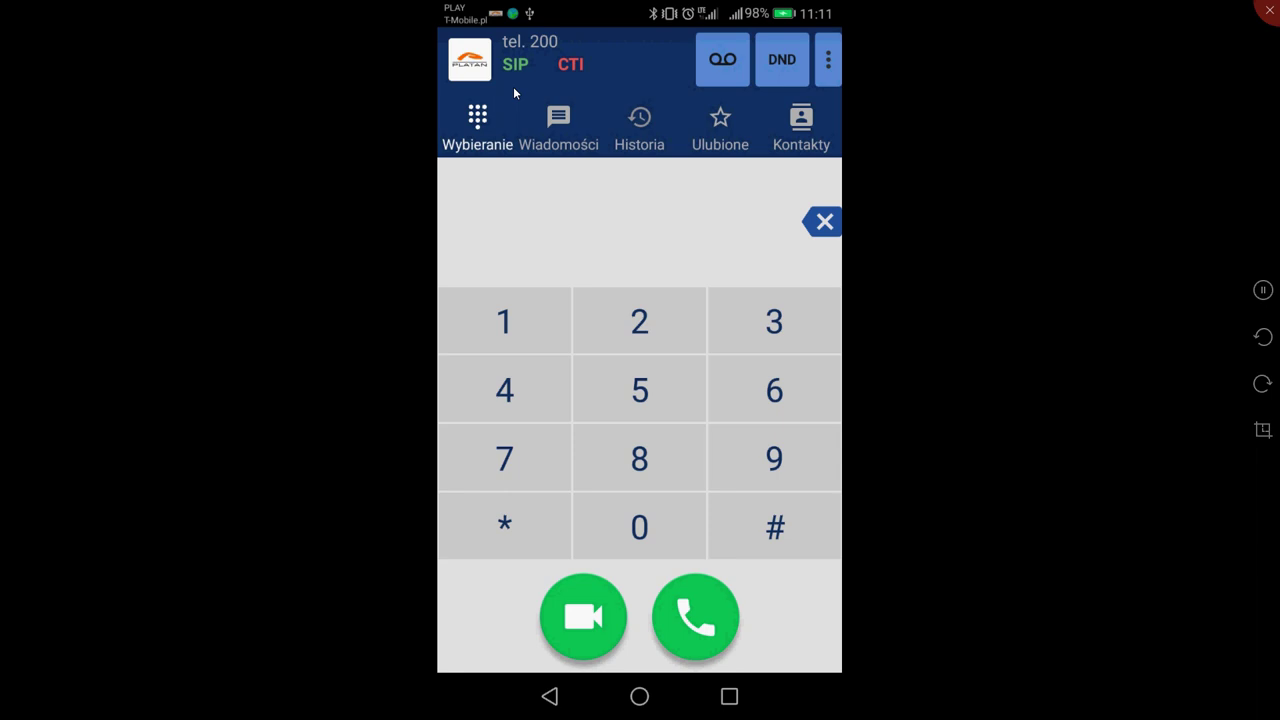
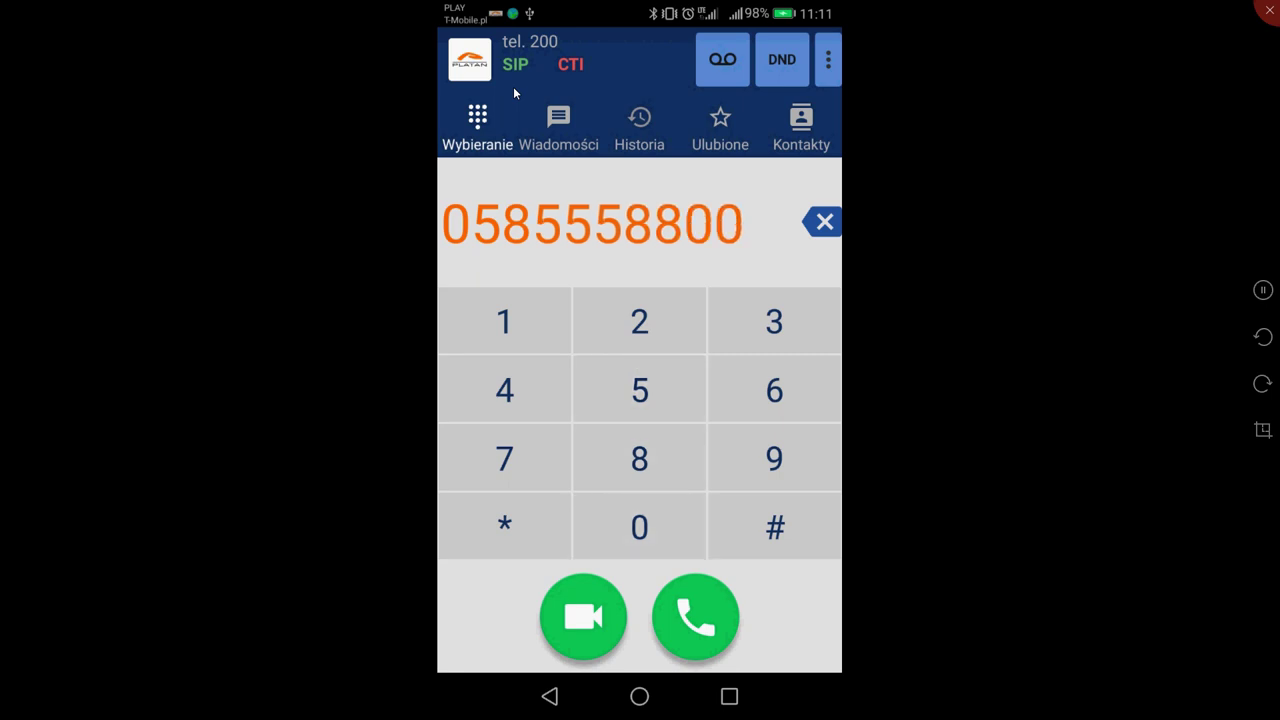
pyautogui.press('Return')
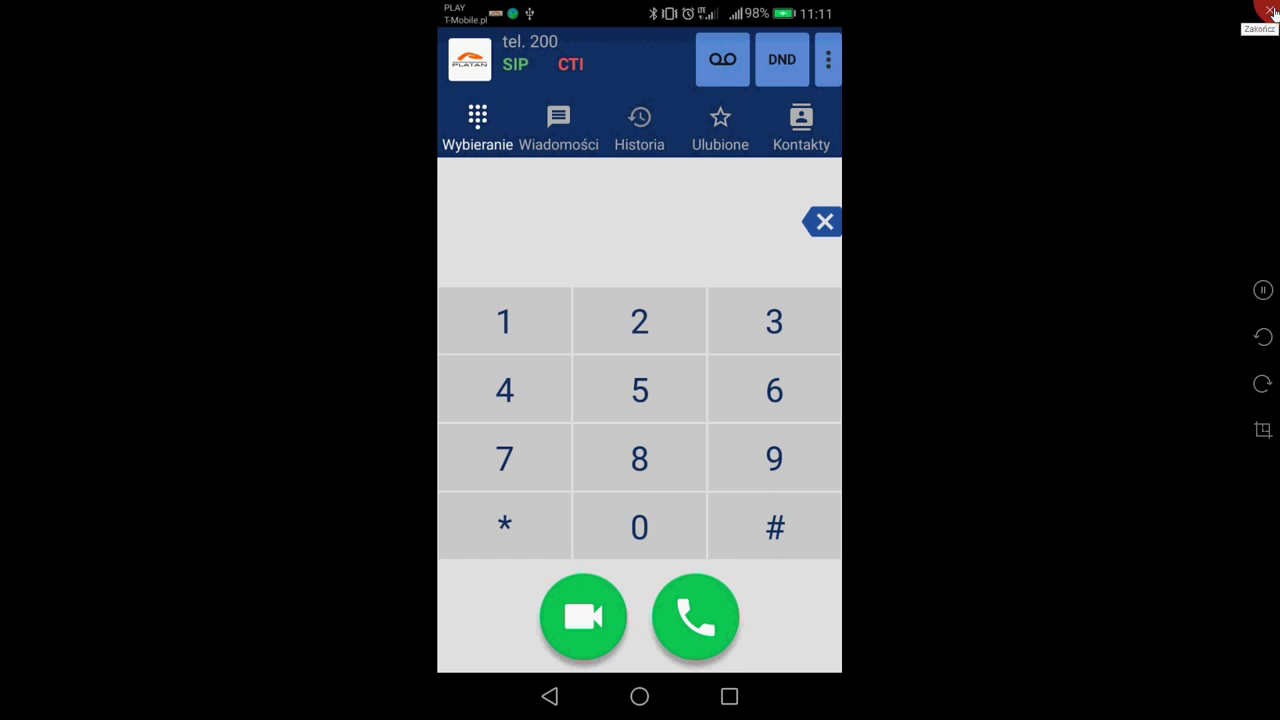
# Close the phone mirror and HiSuite, returning to ProximaWeb's LAN/WAN tests page with Abonenci expanded
pyautogui.click(1270, 10)
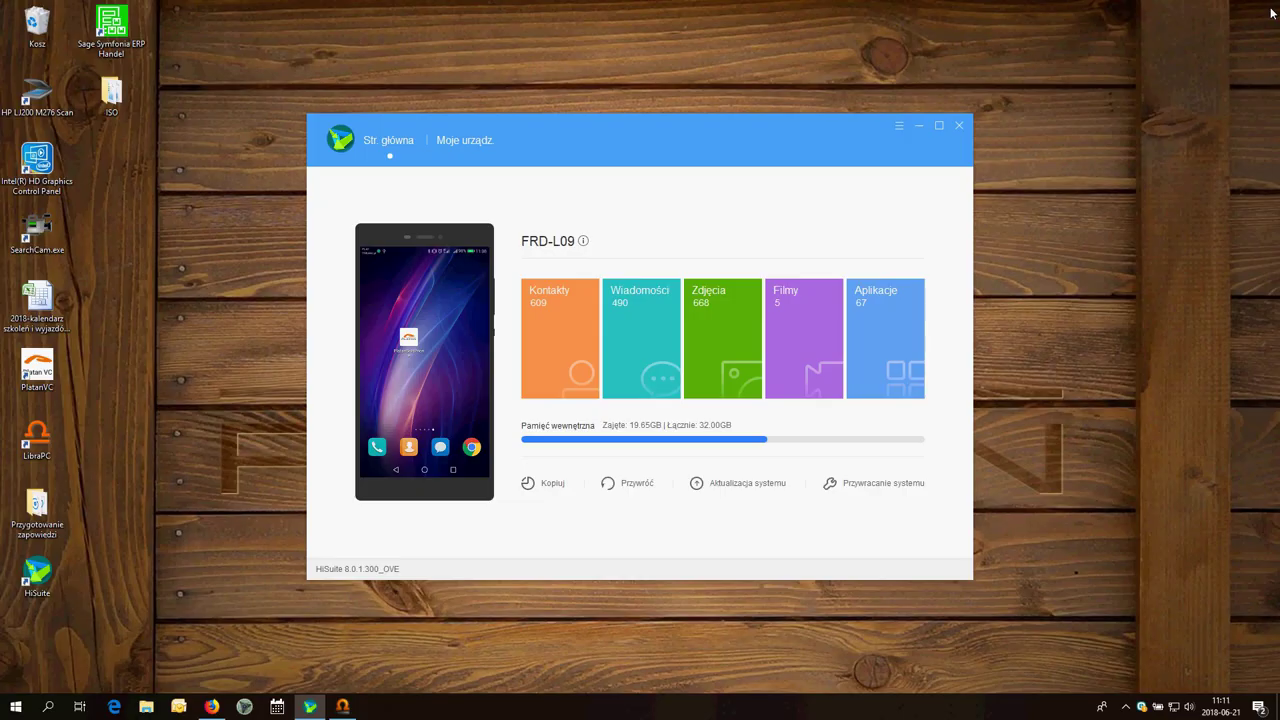
pyautogui.click(919, 128)
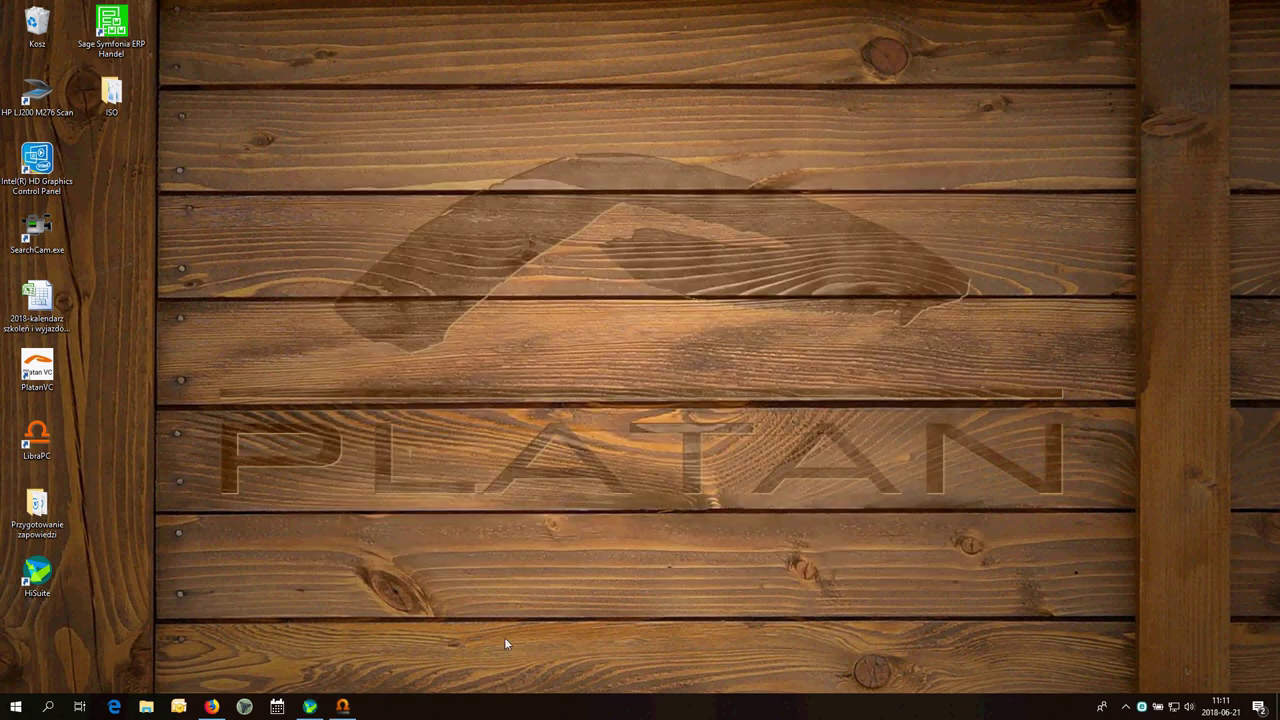
pyautogui.click(345, 708)
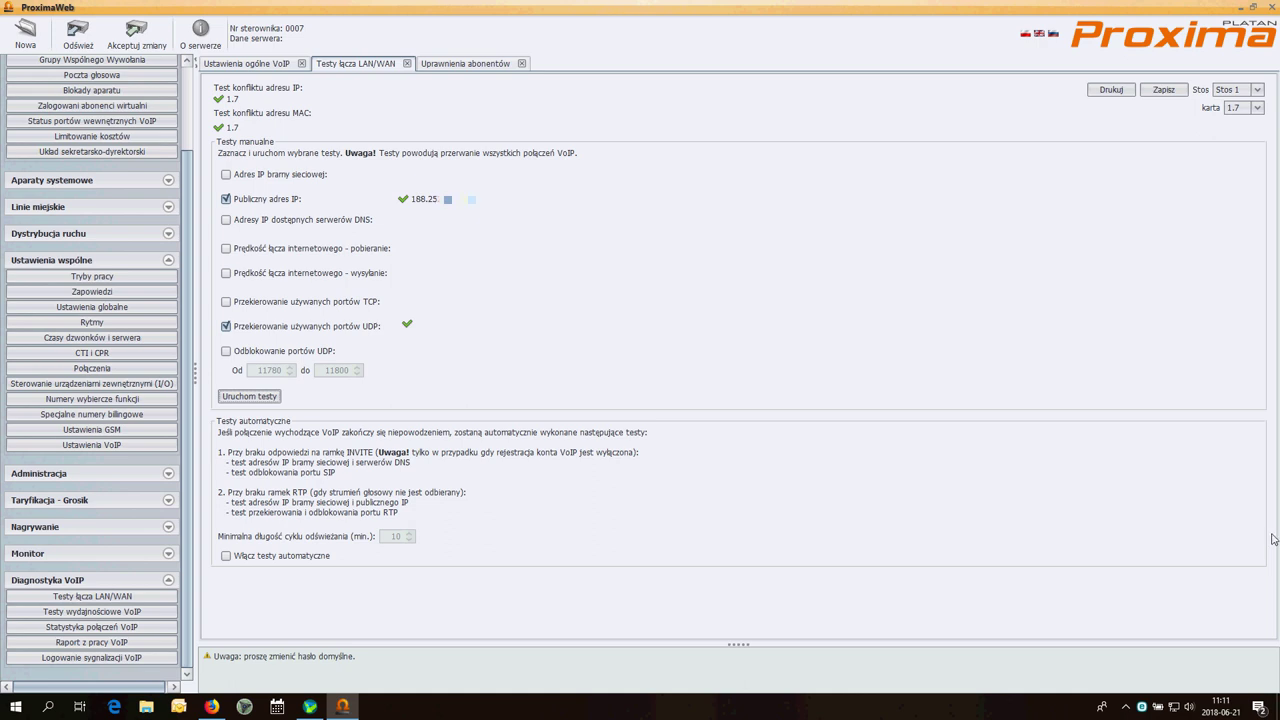
pyautogui.scroll(3, 190, 207)
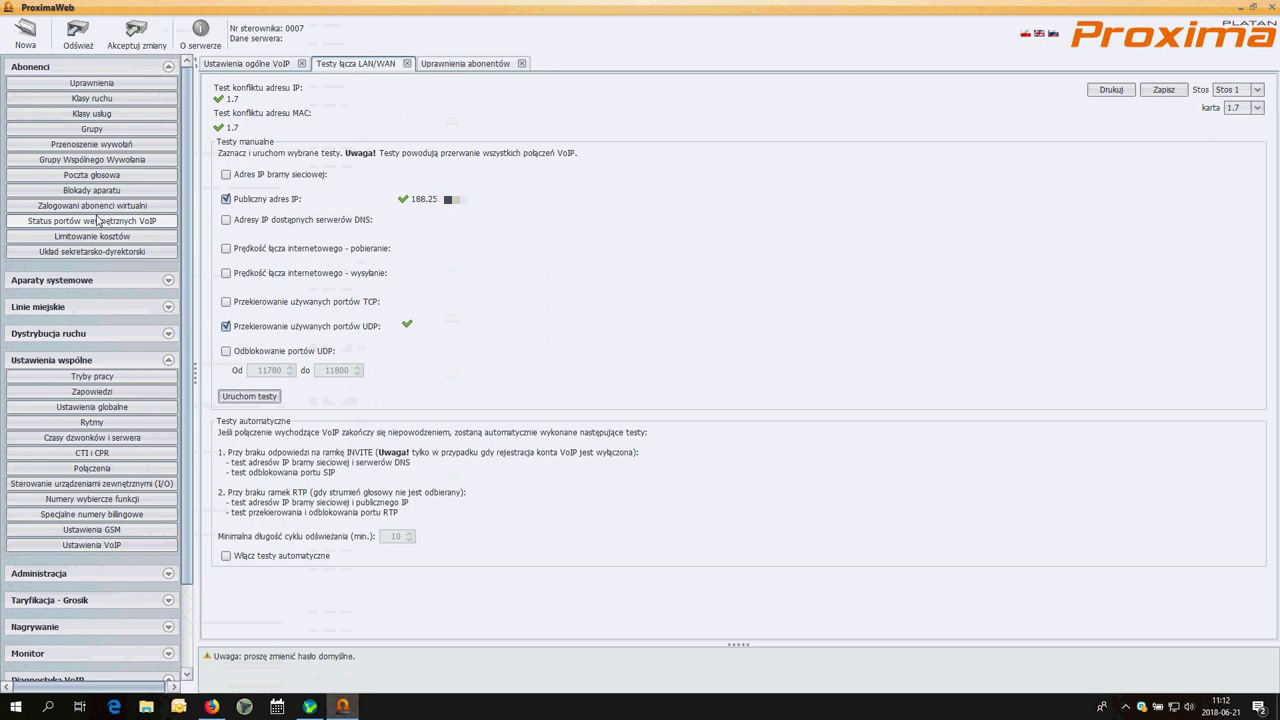
# Open Status portów wewnętrznych VoIP to confirm extension 200 is logged in from the public address
pyautogui.click(184, 217)
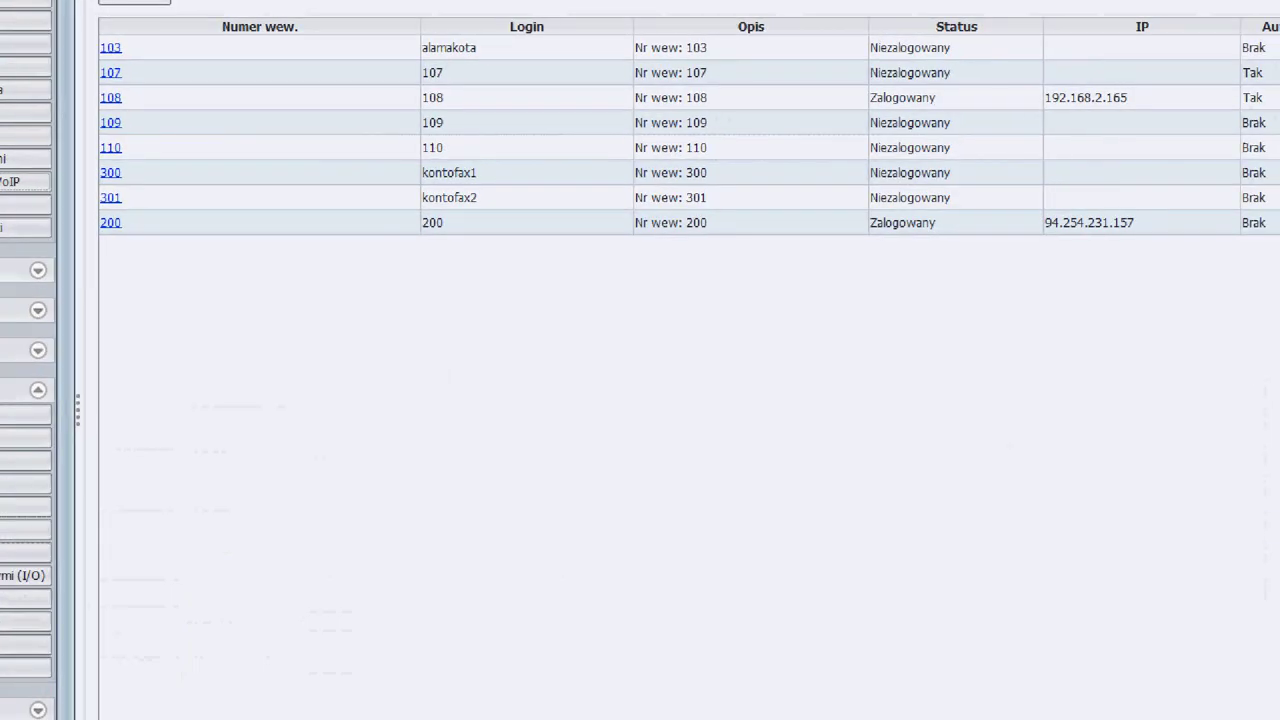
pyautogui.moveTo(1010, 245)
pyautogui.mouseDown()
pyautogui.moveTo(1107, 243)
pyautogui.moveTo(1106, 210)
pyautogui.moveTo(960, 222)
pyautogui.moveTo(1000, 244)
pyautogui.mouseUp()
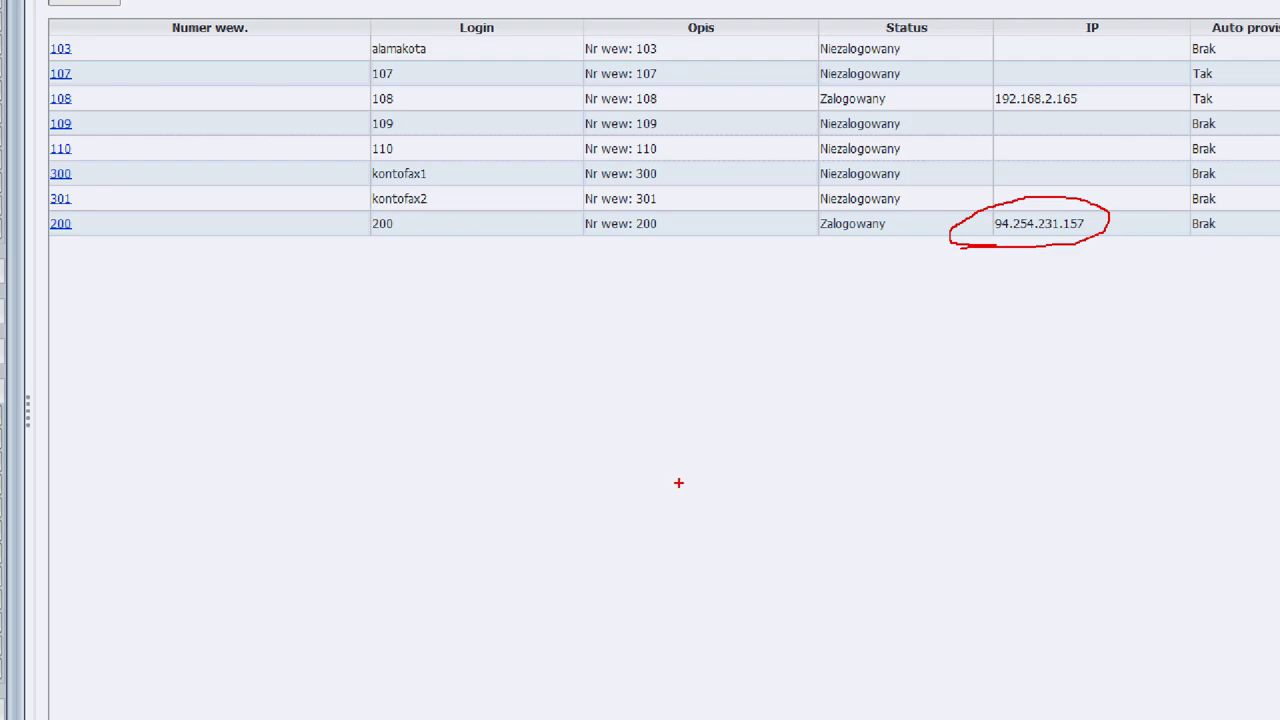
pyautogui.press('Escape')
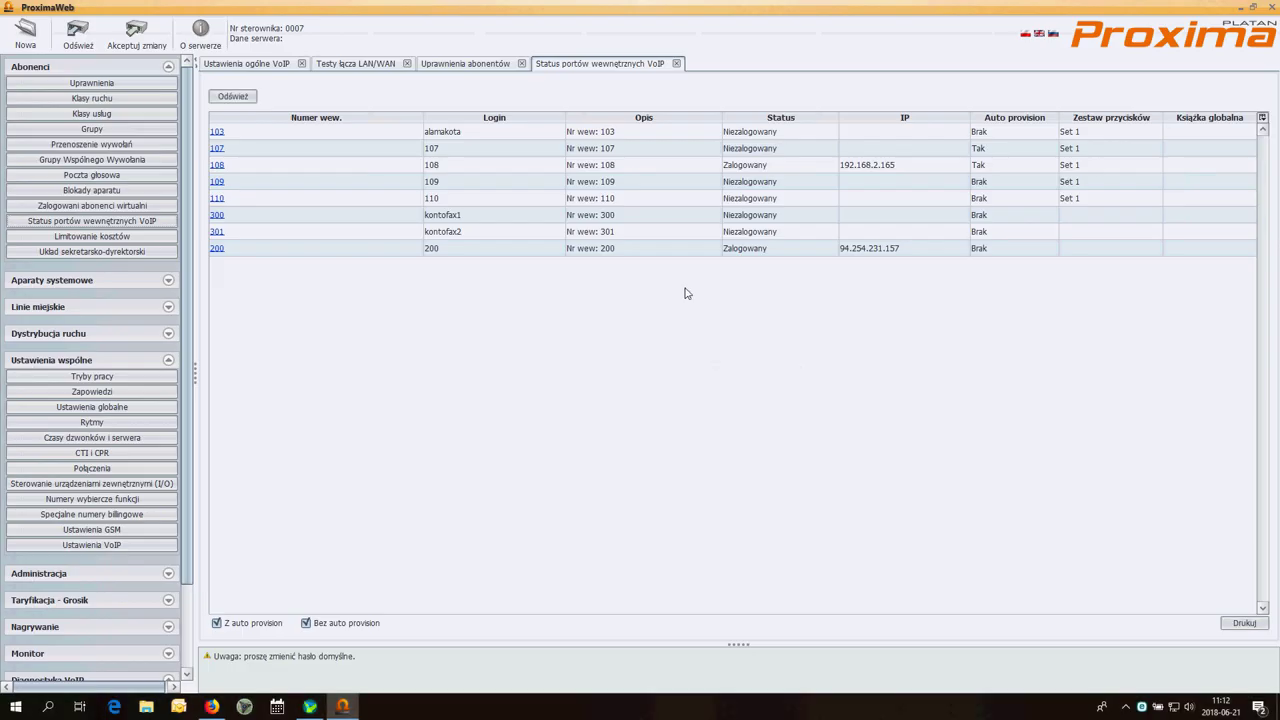